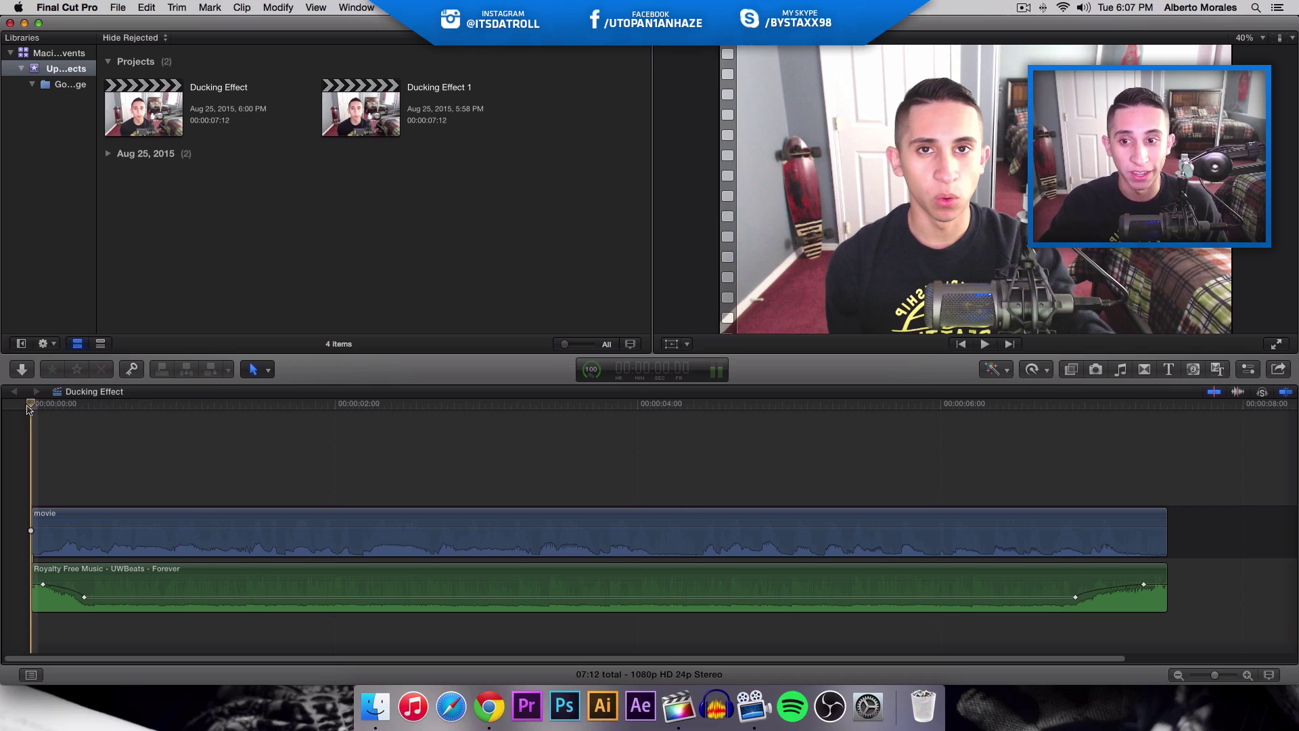
# Play the Ducking Effect example timeline, then return the playhead to the start
pyautogui.press('space')
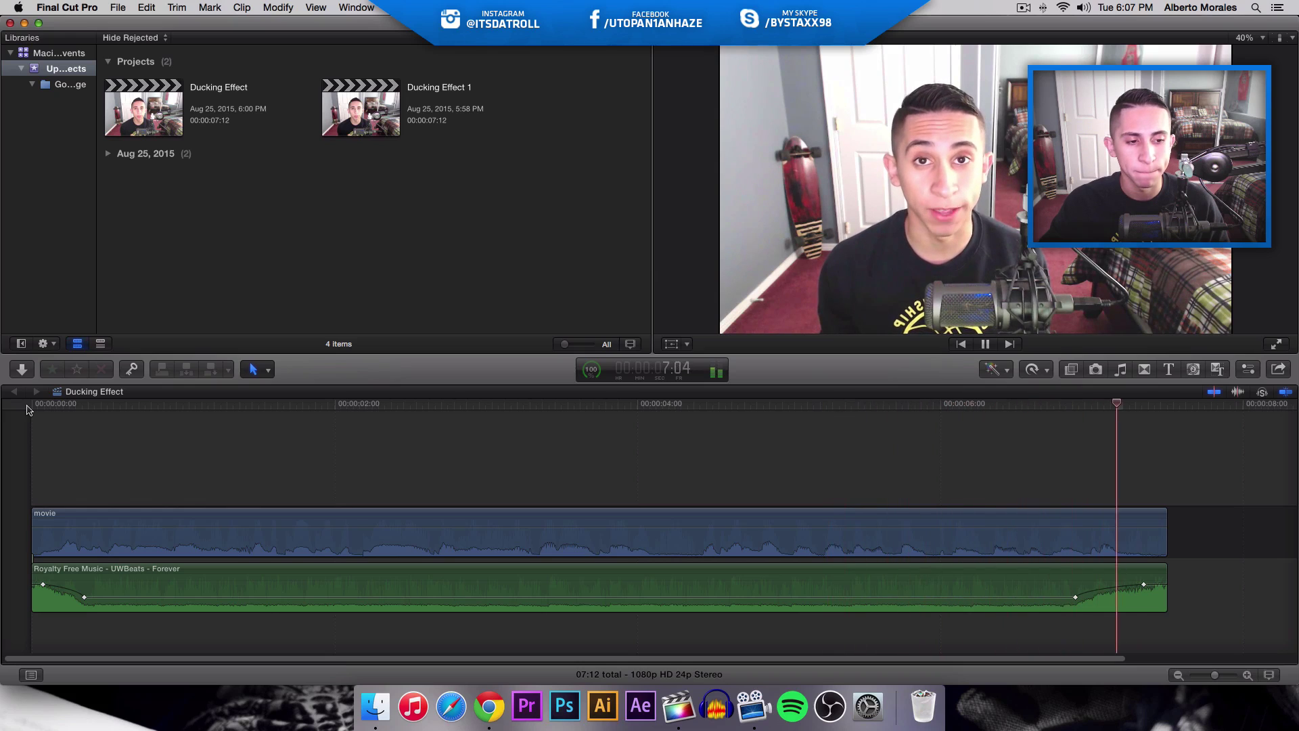
pyautogui.click(27, 409)
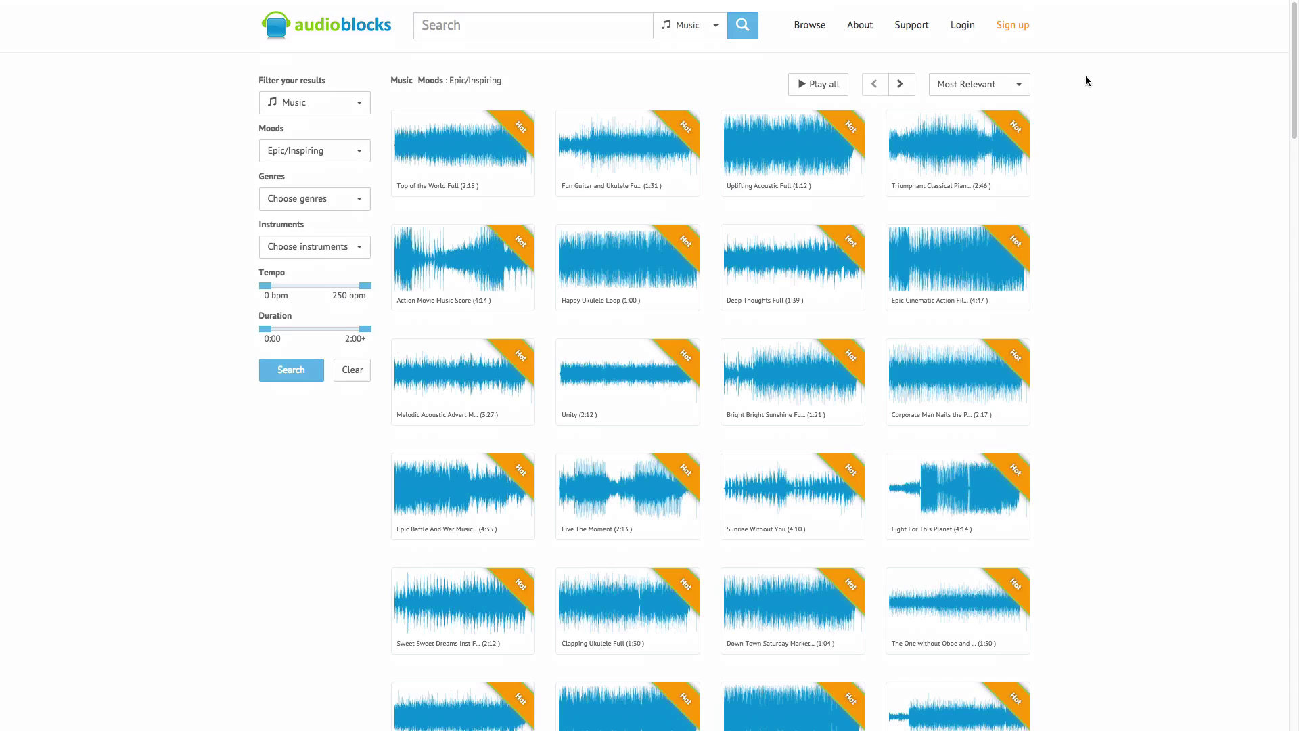
# Filter the Audioblocks music library to the Blues genre from the Browse menu
pyautogui.click(809, 25)
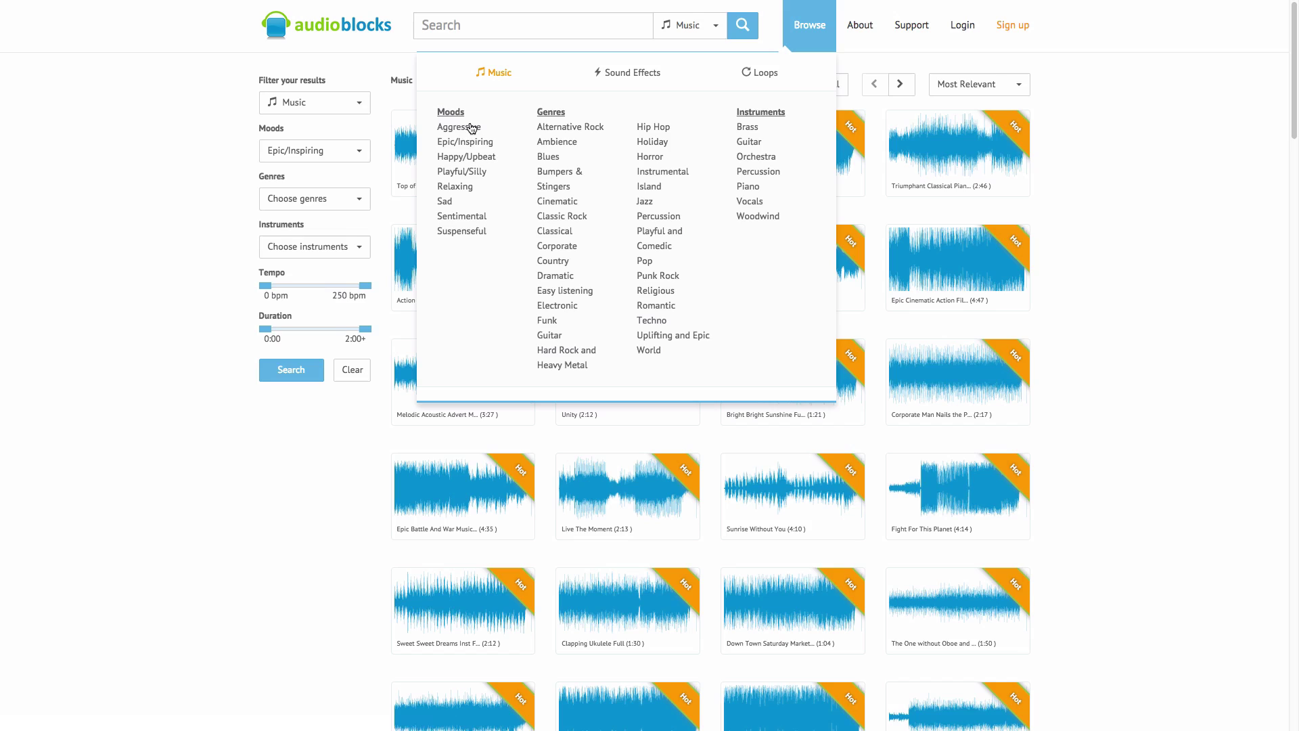
pyautogui.click(568, 160)
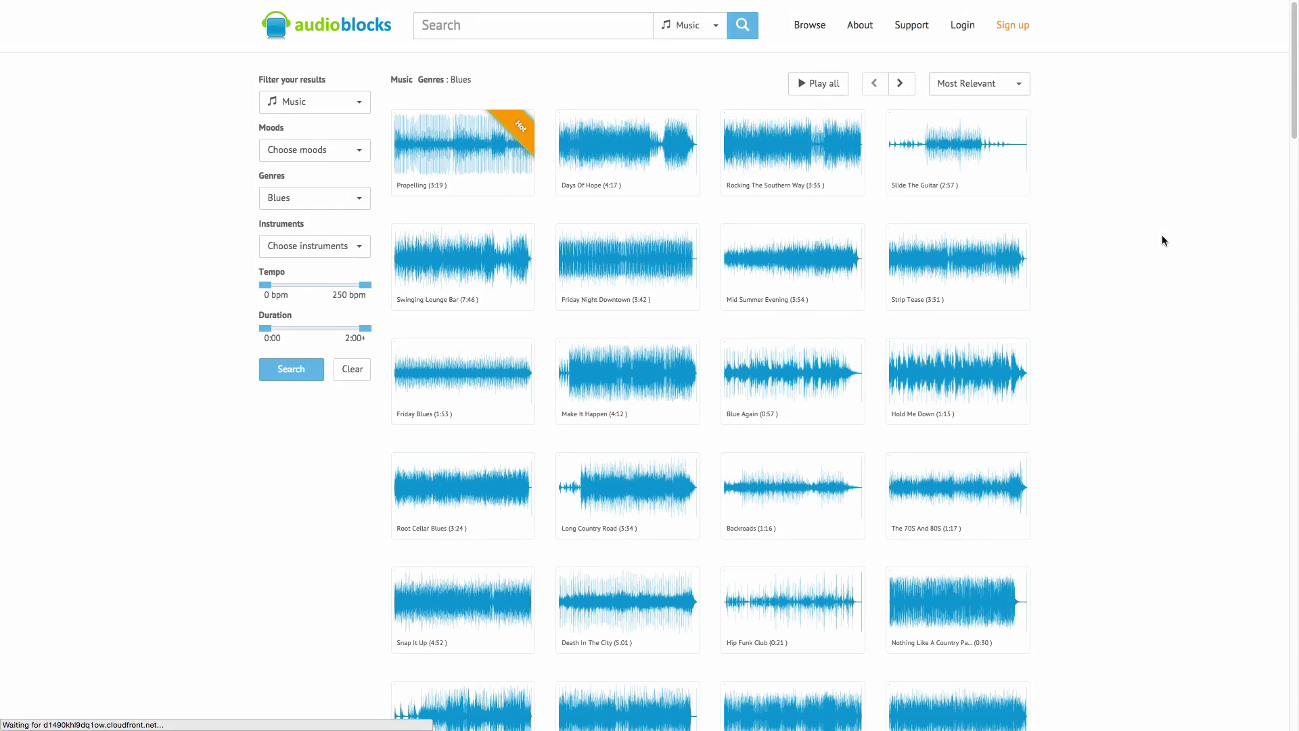
pyautogui.moveTo(767, 136)
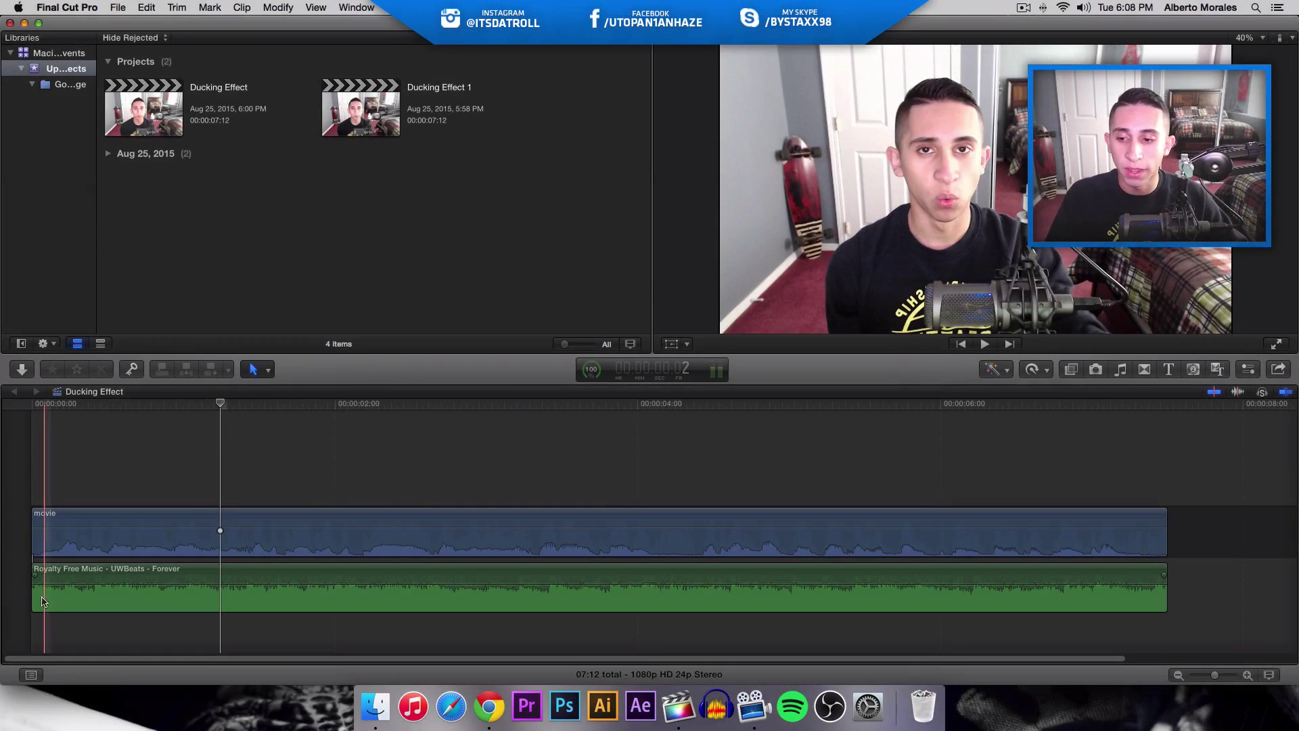
# Play the movie voice clip over the full-level music, then rewind to the start
pyautogui.click(35, 600)
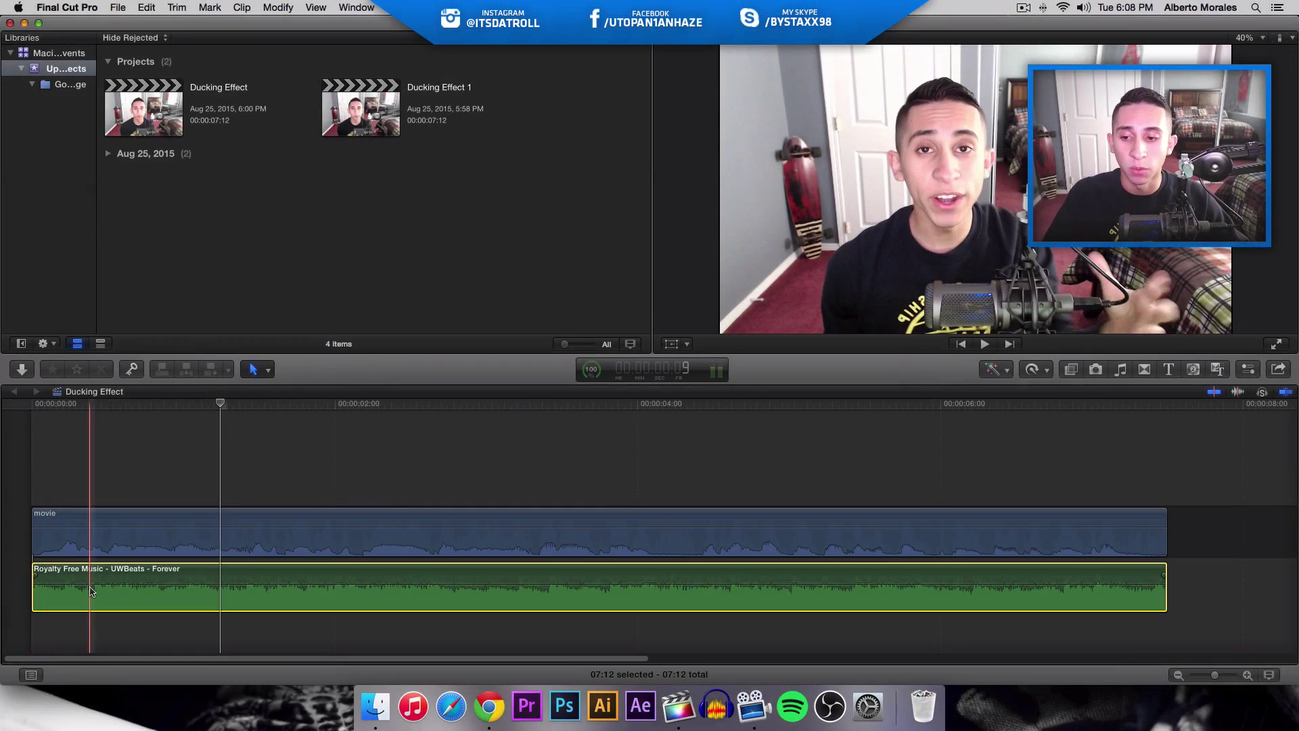
pyautogui.click(94, 521)
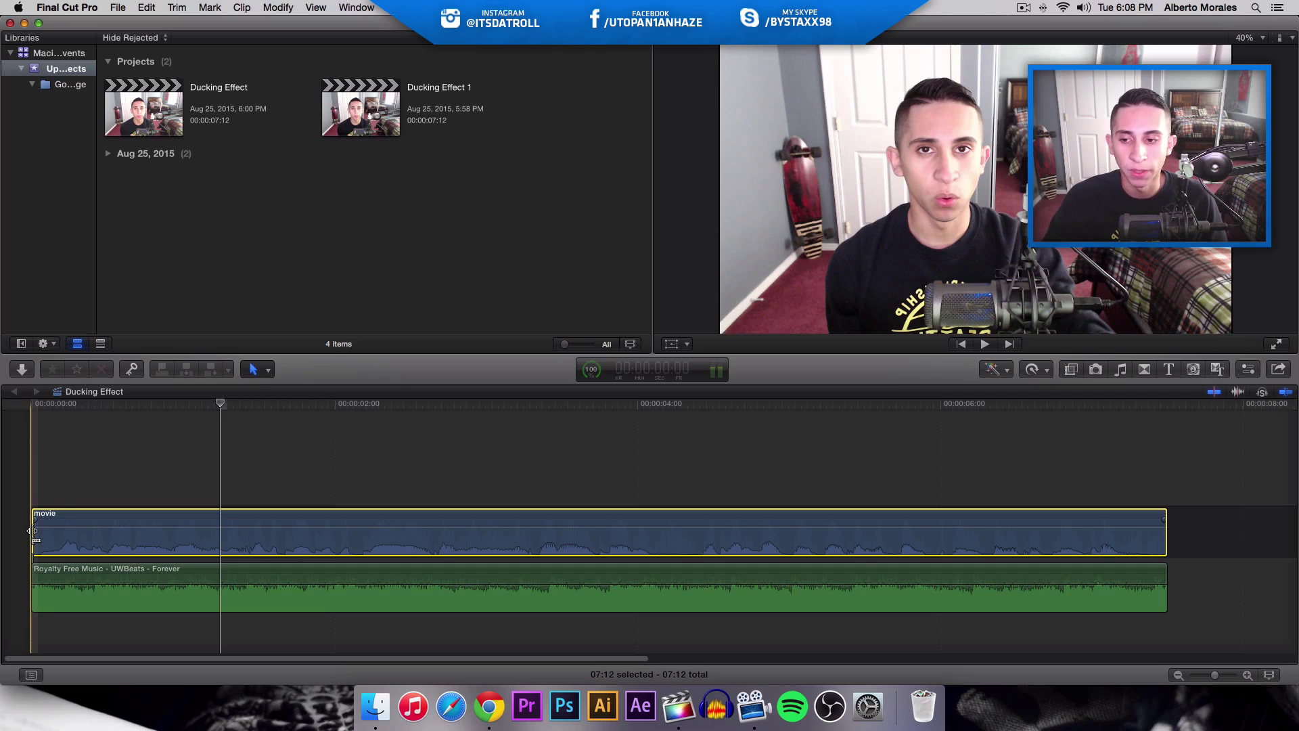
pyautogui.press('/')
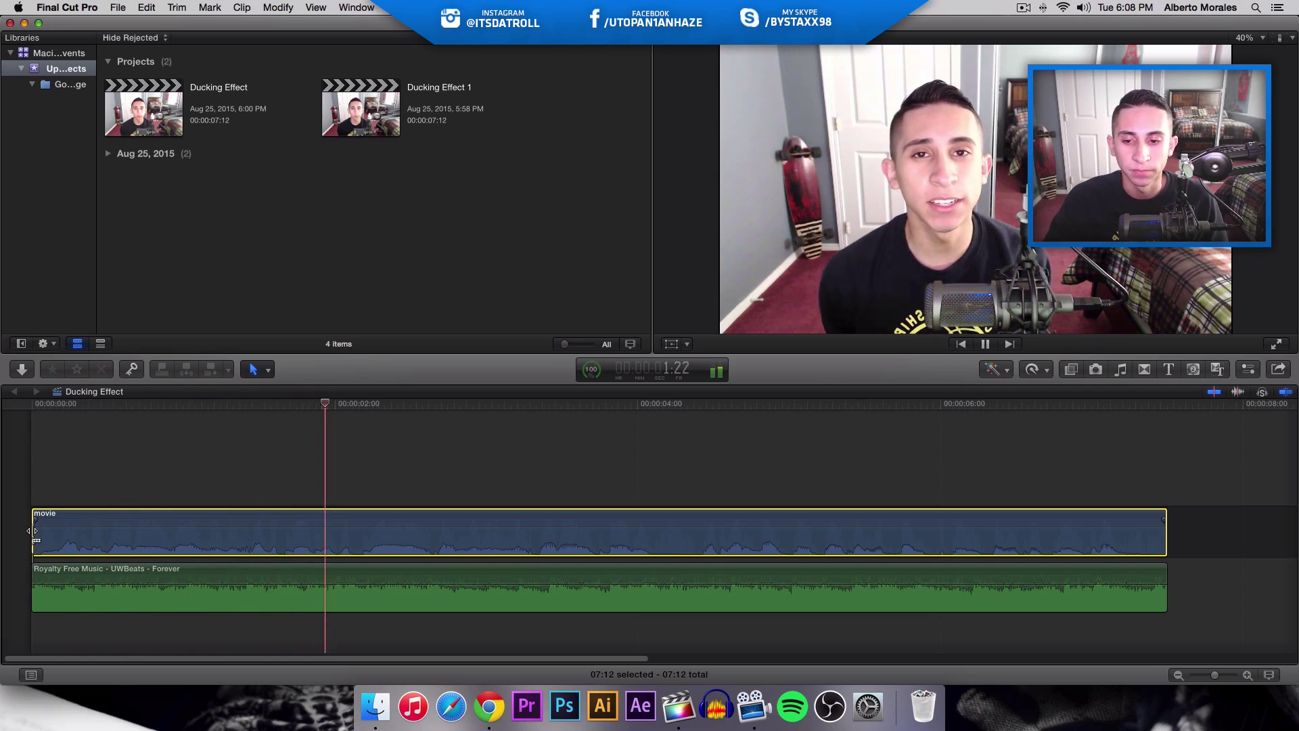
pyautogui.press('space')
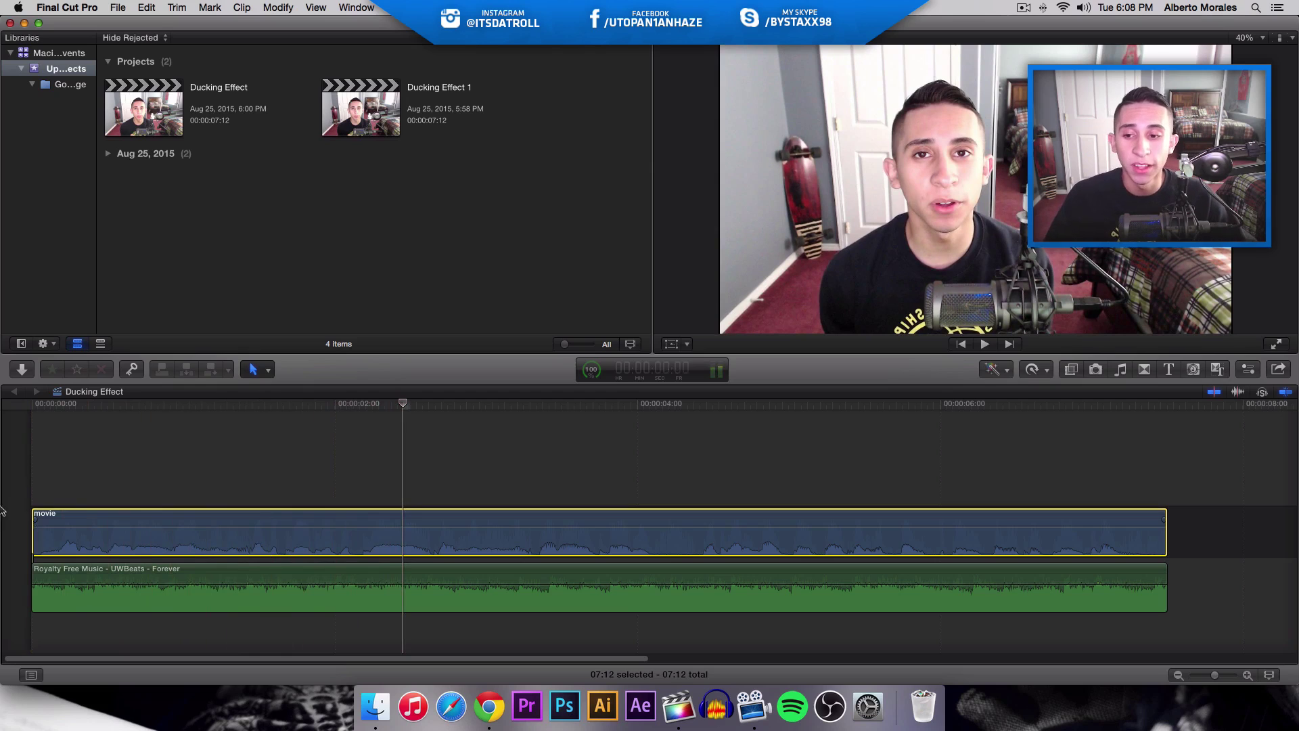
pyautogui.press('Home')
pyautogui.press('super+Down')
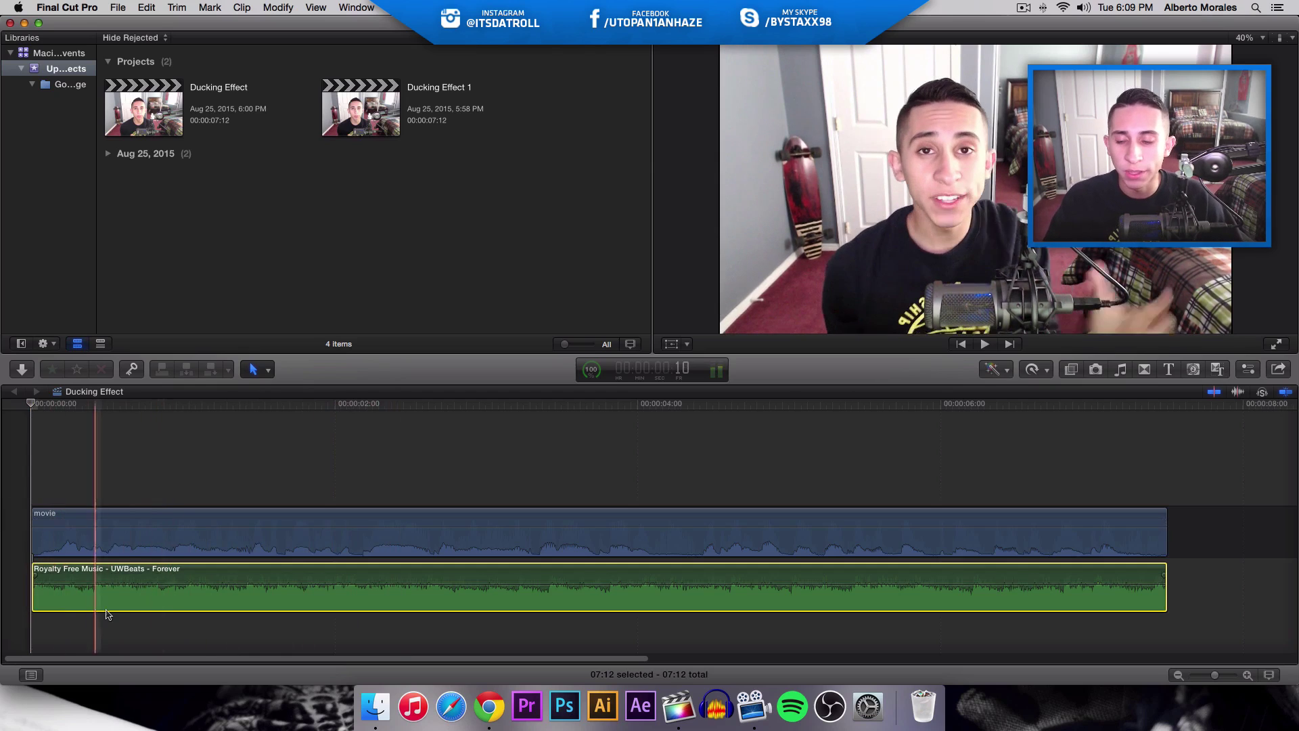
# Read the music clip's -3 dB volume level and open the timeline Tools pop-up
pyautogui.moveTo(71, 580); pyautogui.dragTo(153, 581)
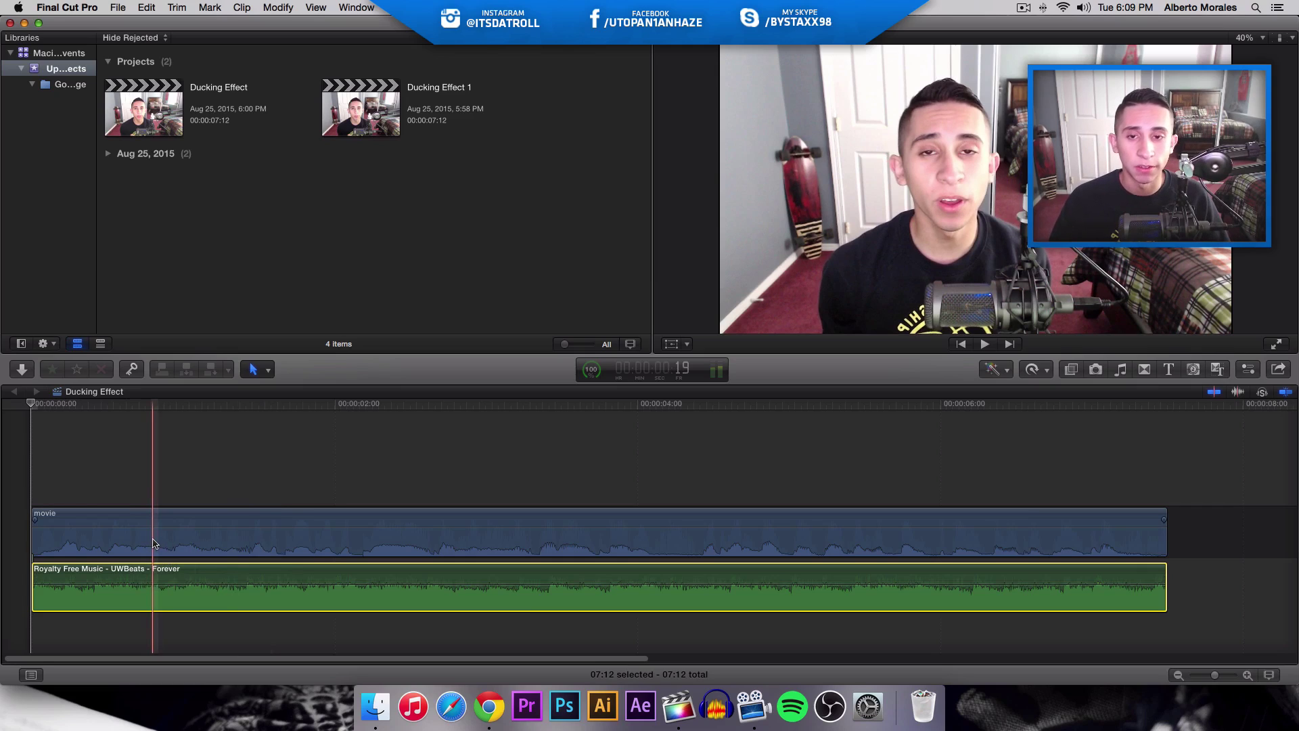
pyautogui.moveTo(41, 581); pyautogui.dragTo(41, 582)
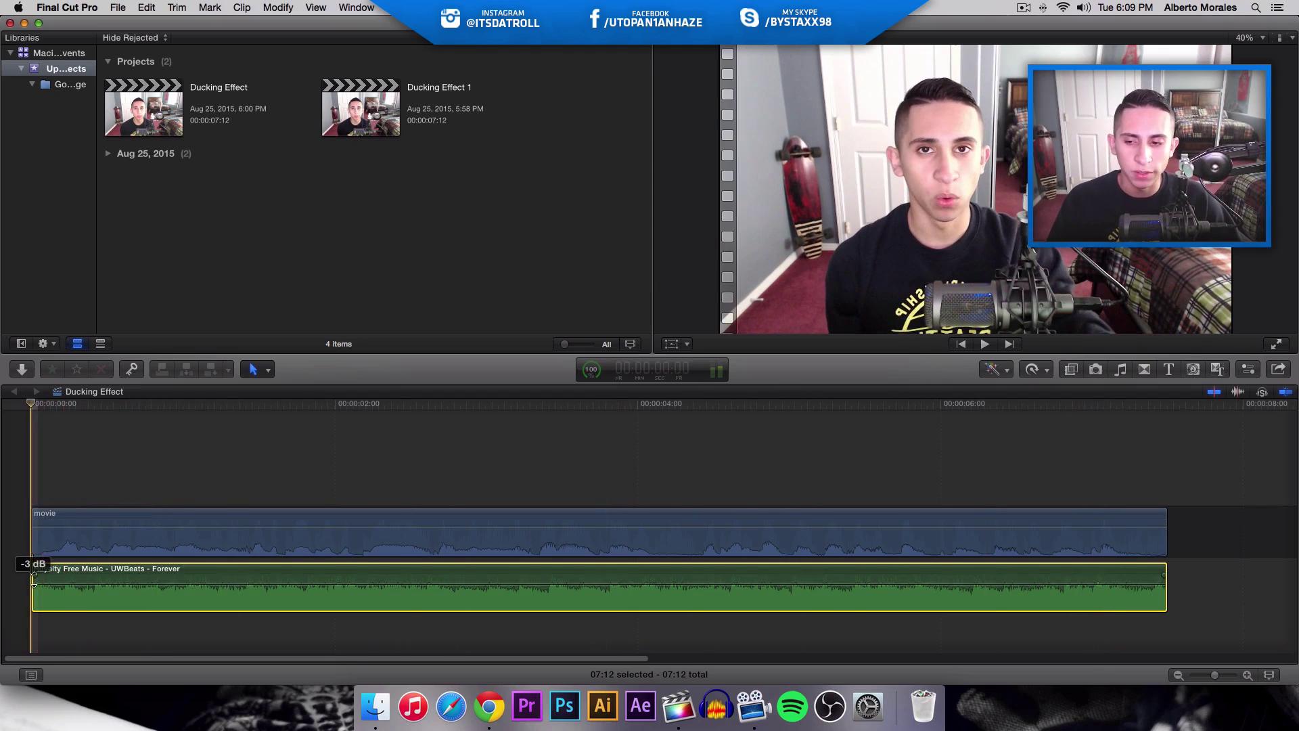
pyautogui.click(254, 368)
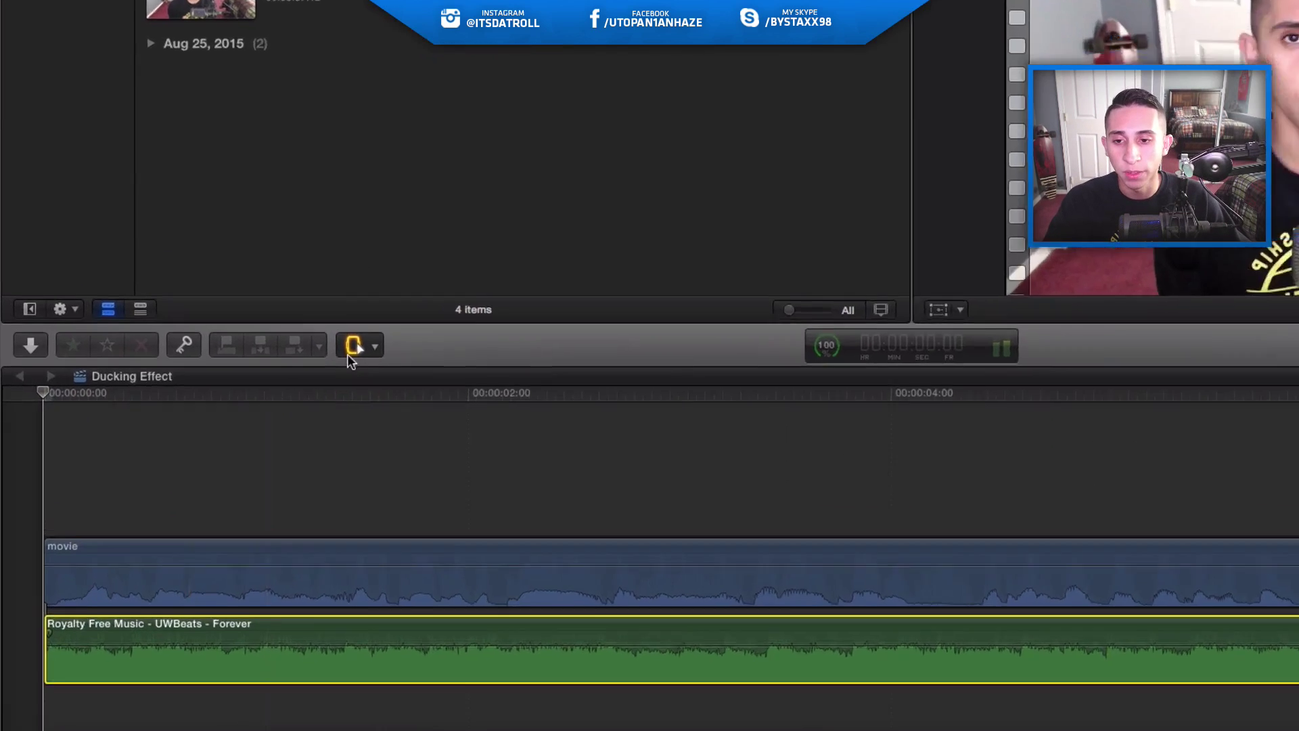
pyautogui.click(347, 355)
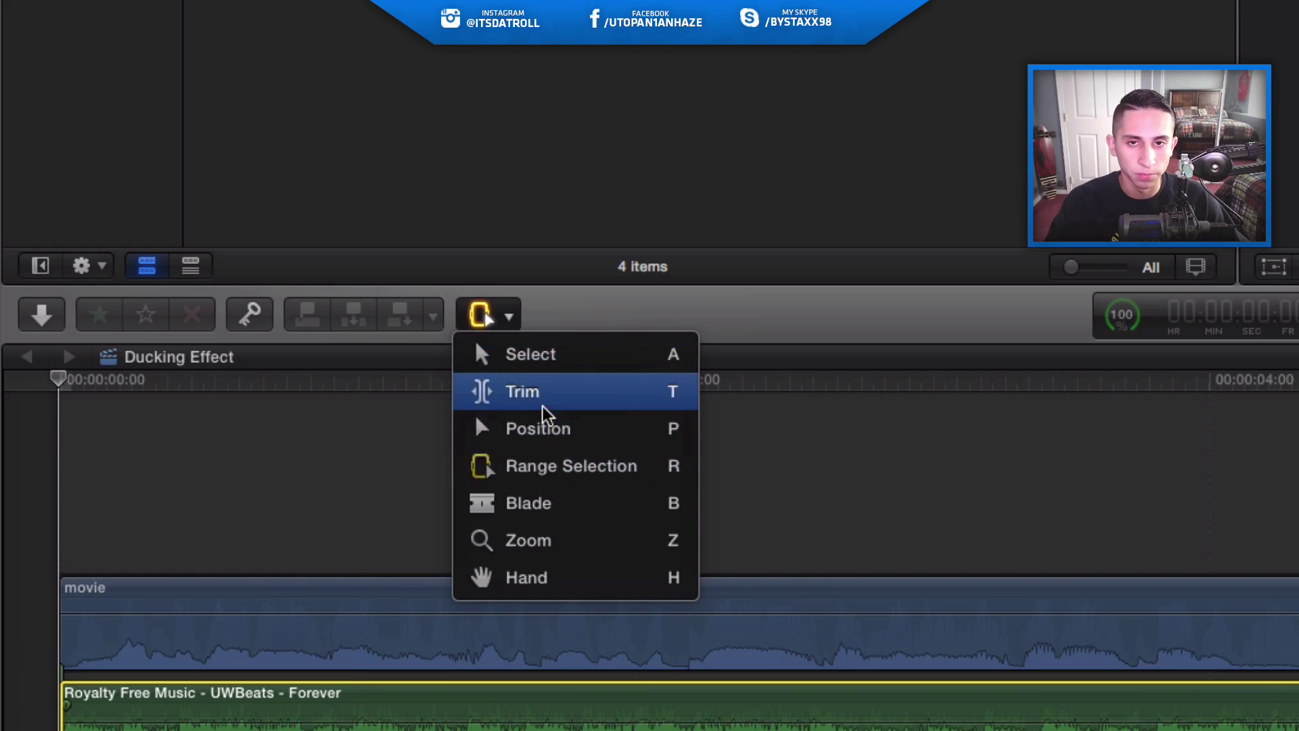
pyautogui.click(507, 318)
pyautogui.click(498, 313)
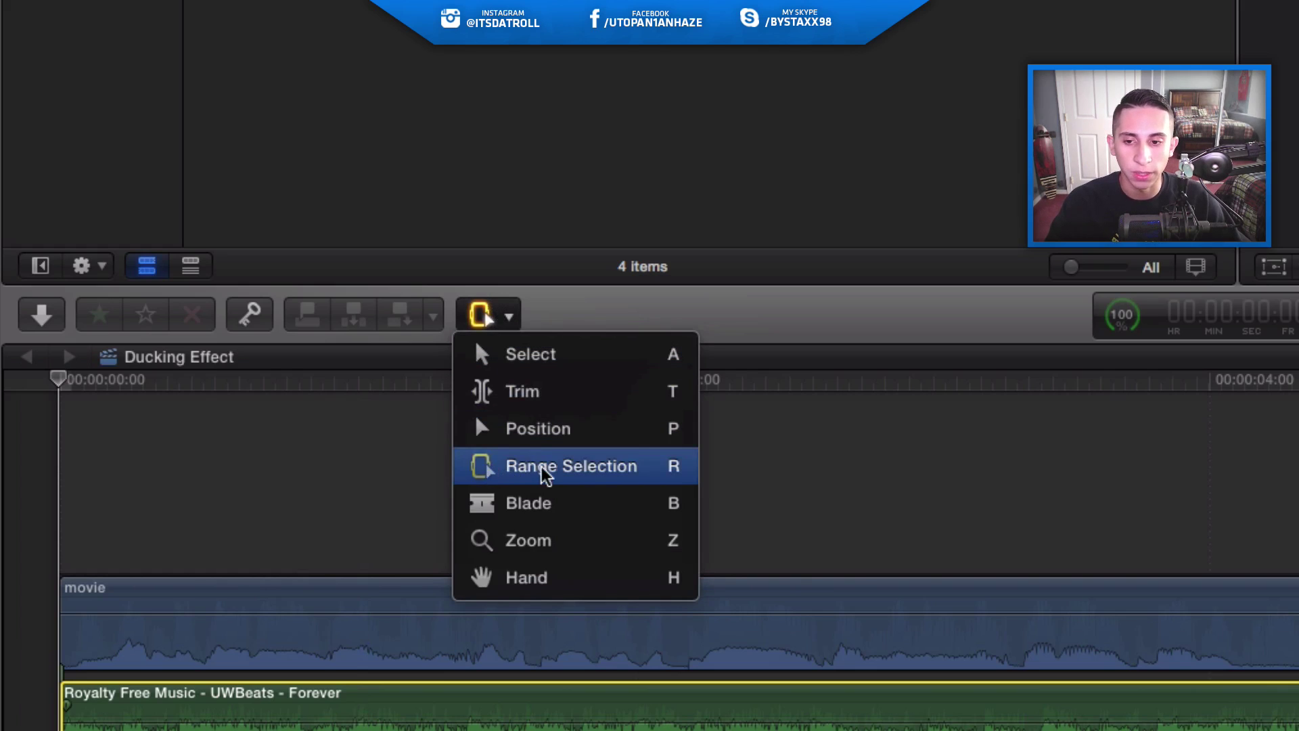
# With Range Selection, mark a 06:21 stretch of the music clip beneath the voice
pyautogui.click(519, 477)
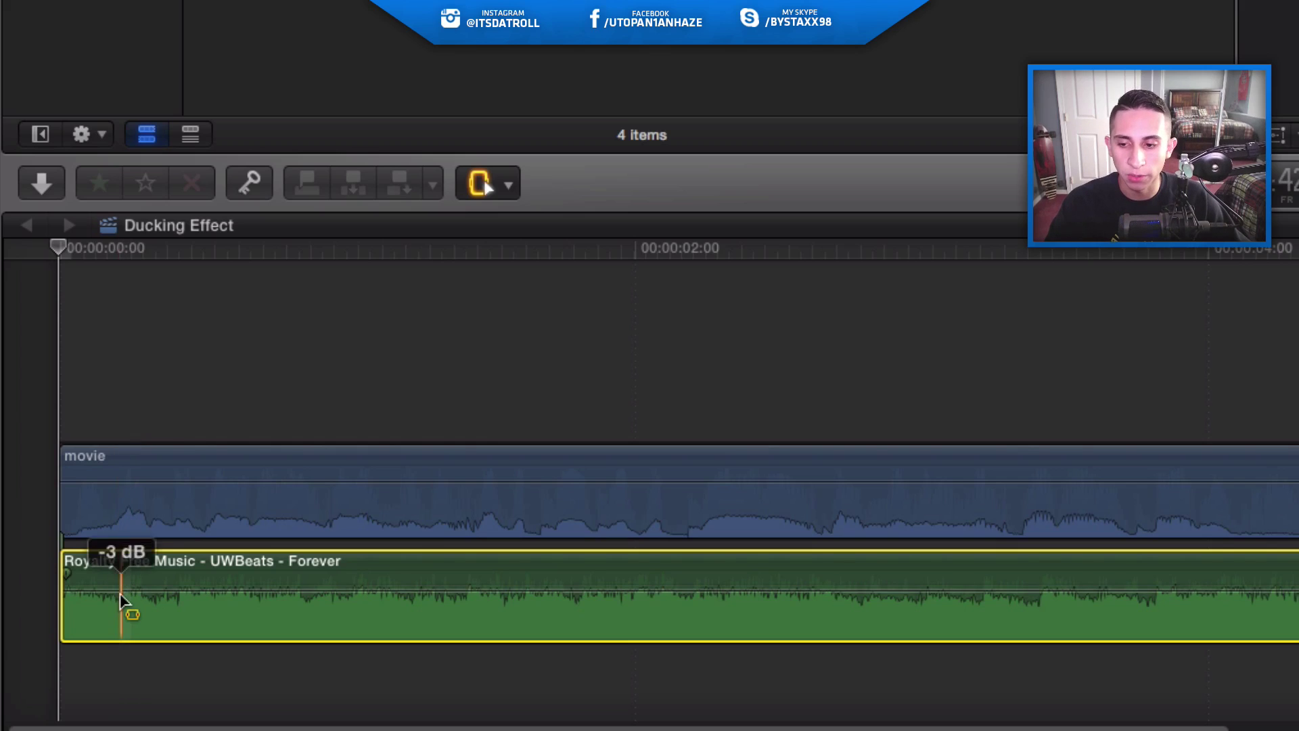
pyautogui.moveTo(123, 607); pyautogui.dragTo(1000, 602)
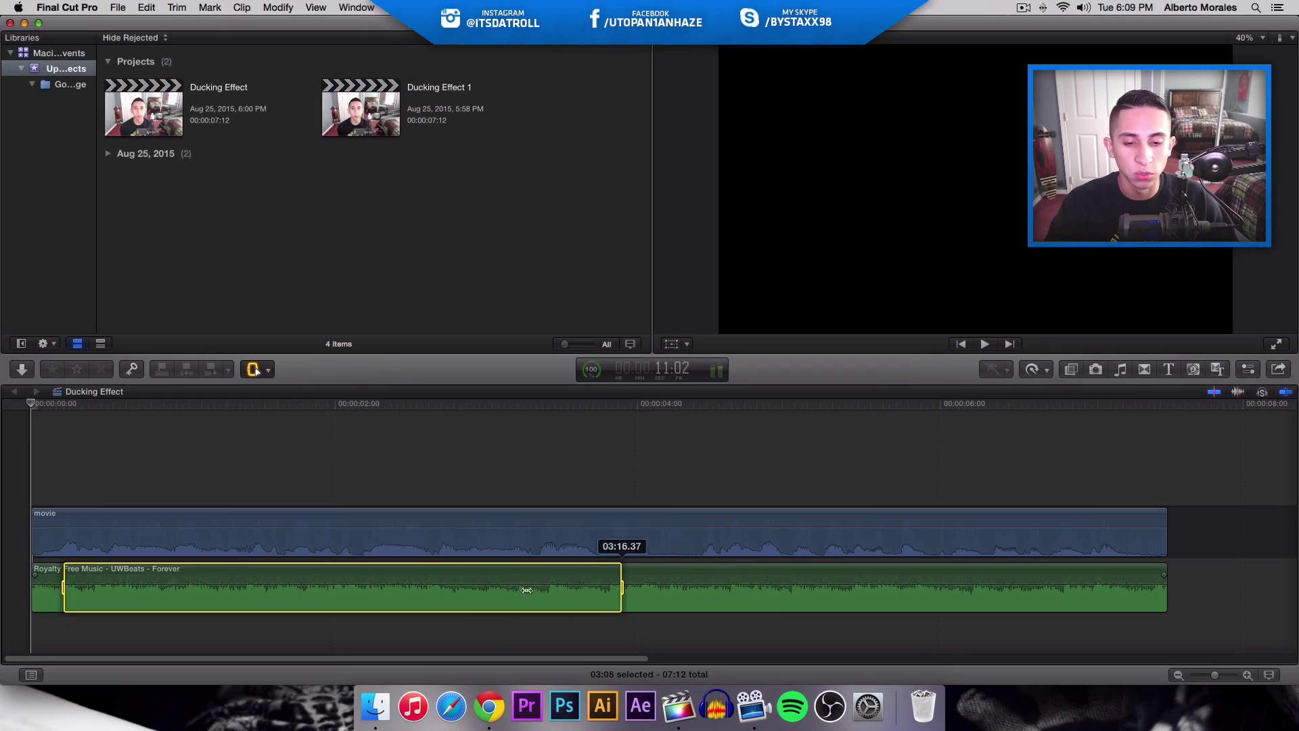
pyautogui.moveTo(526, 590); pyautogui.dragTo(1108, 588)
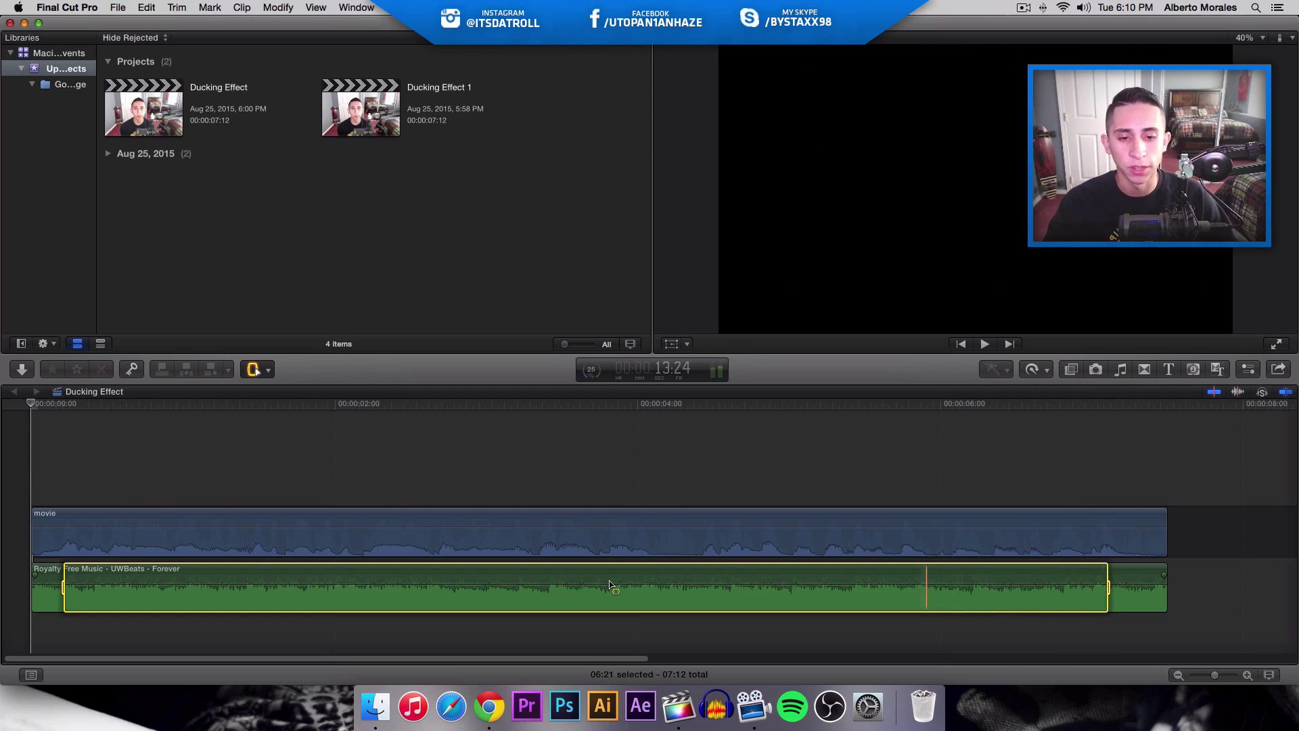
pyautogui.moveTo(578, 581); pyautogui.dragTo(578, 583)
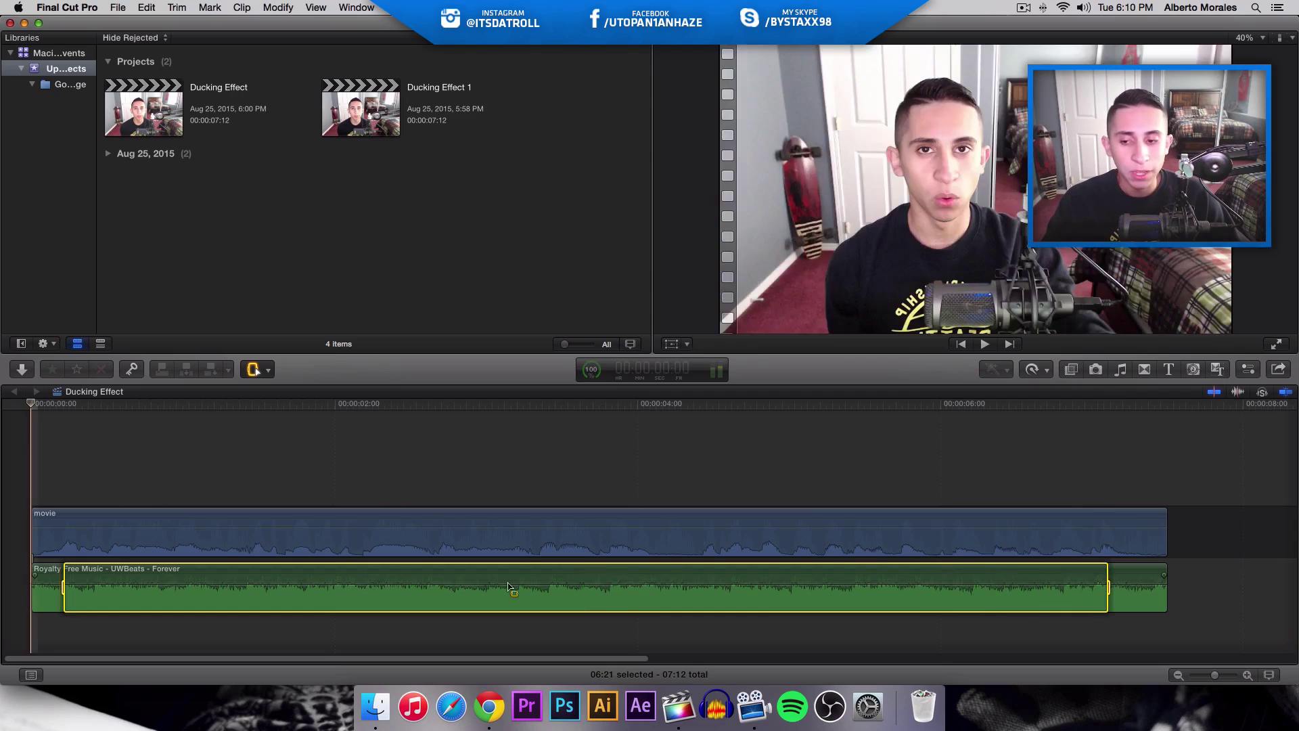
# Drag the music volume down inside the marked range, adding fade keyframes at each end
pyautogui.click(316, 582)
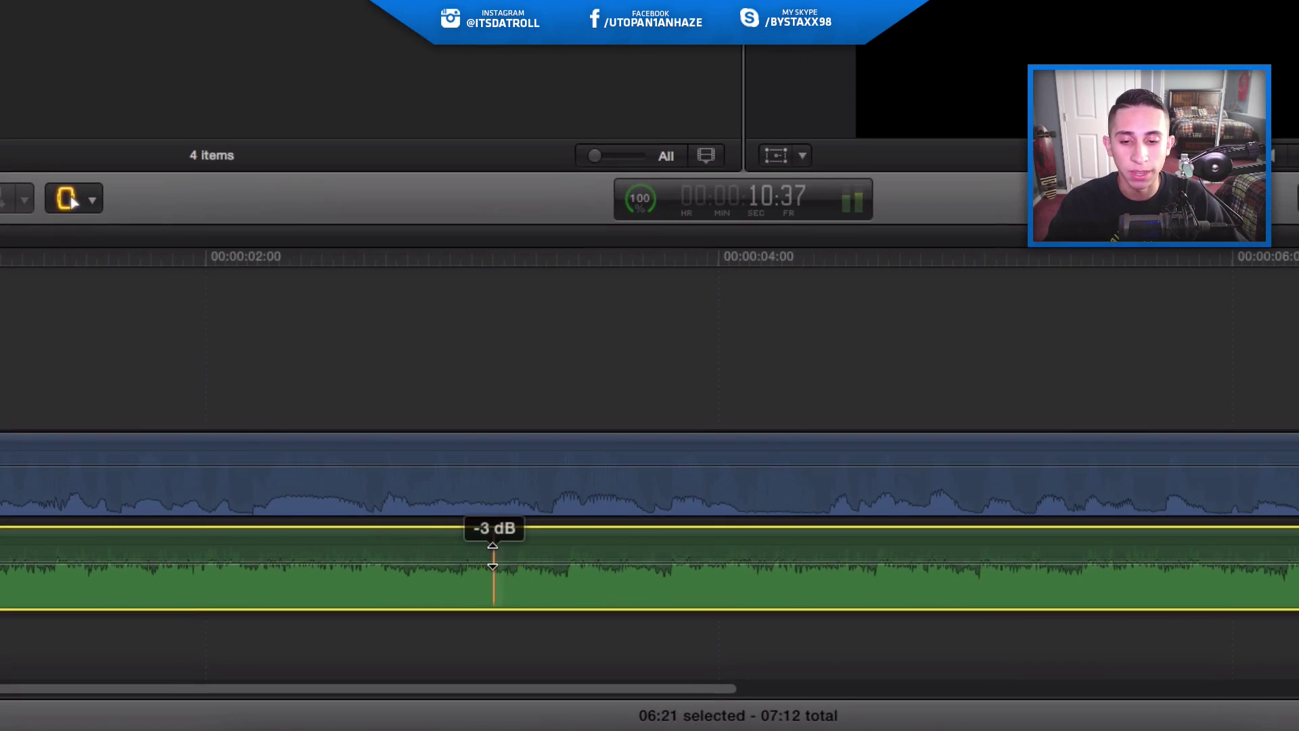
pyautogui.click(443, 560)
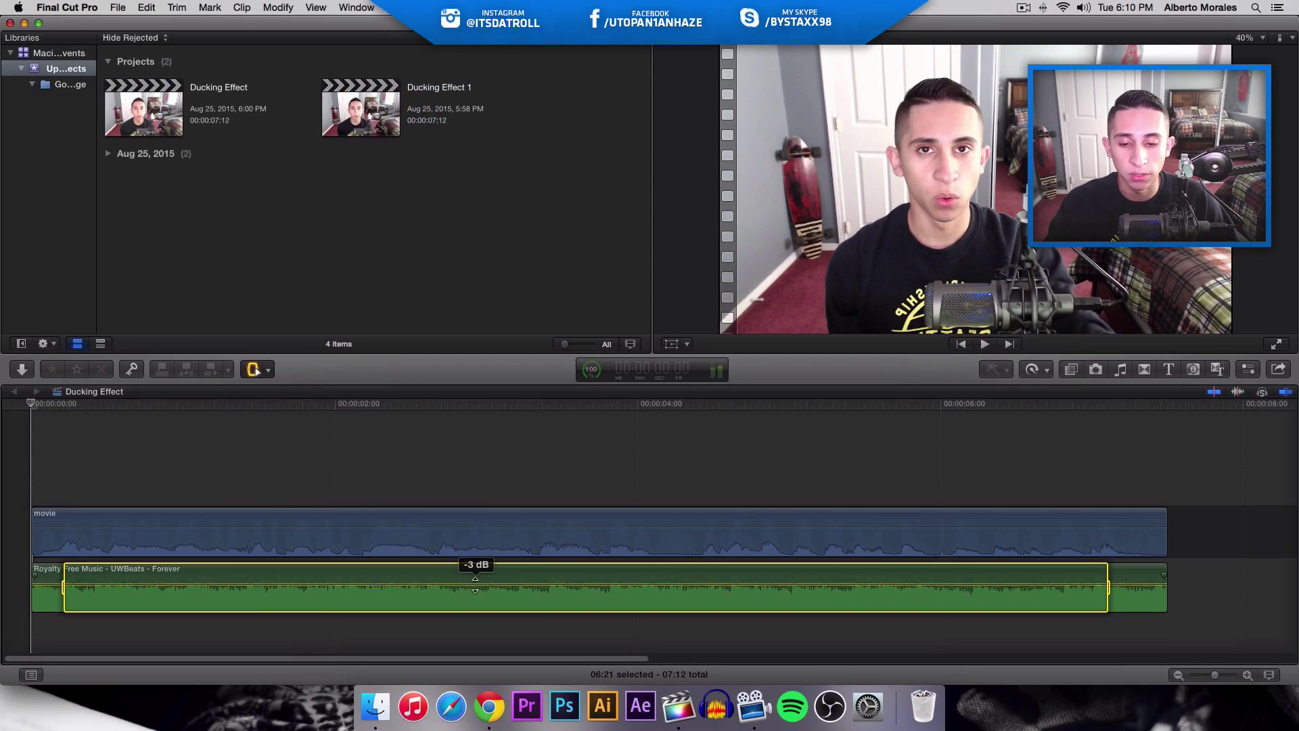
pyautogui.moveTo(443, 560); pyautogui.dragTo(475, 595)
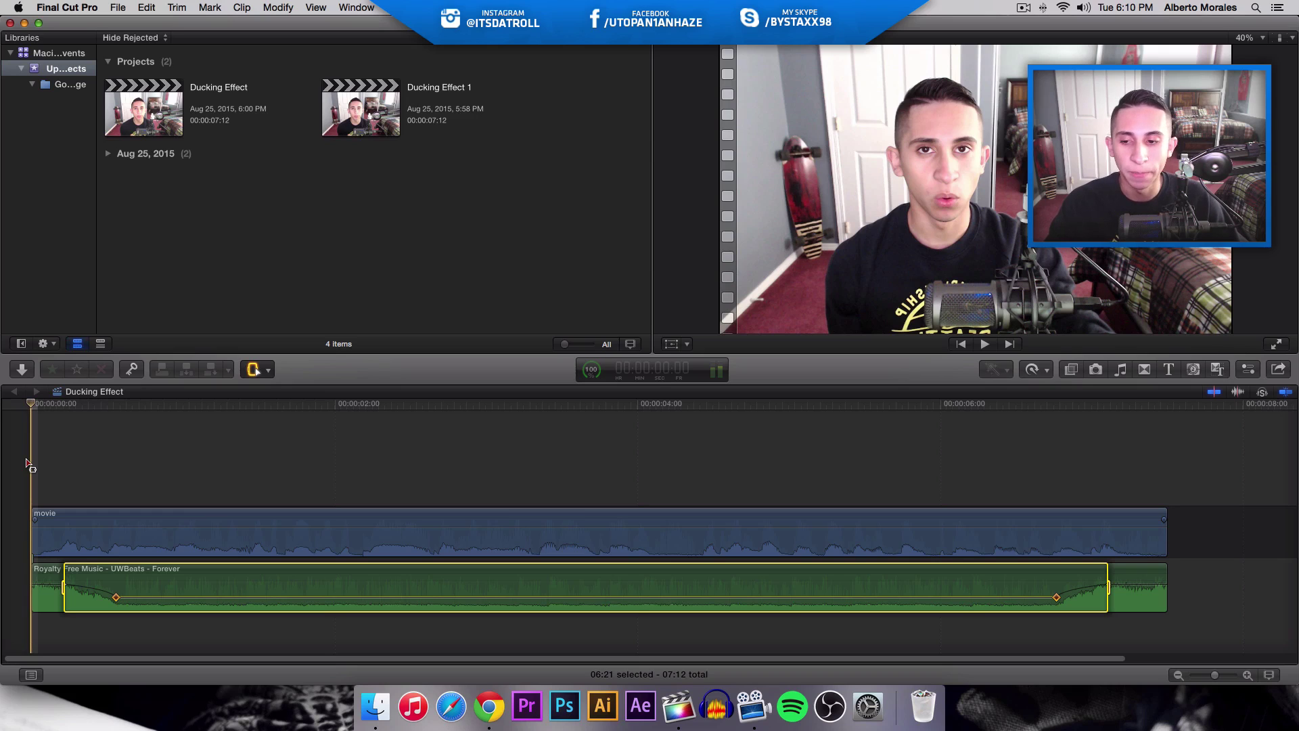
# Play back the ducked music, then return the playhead to the start
pyautogui.press('space')
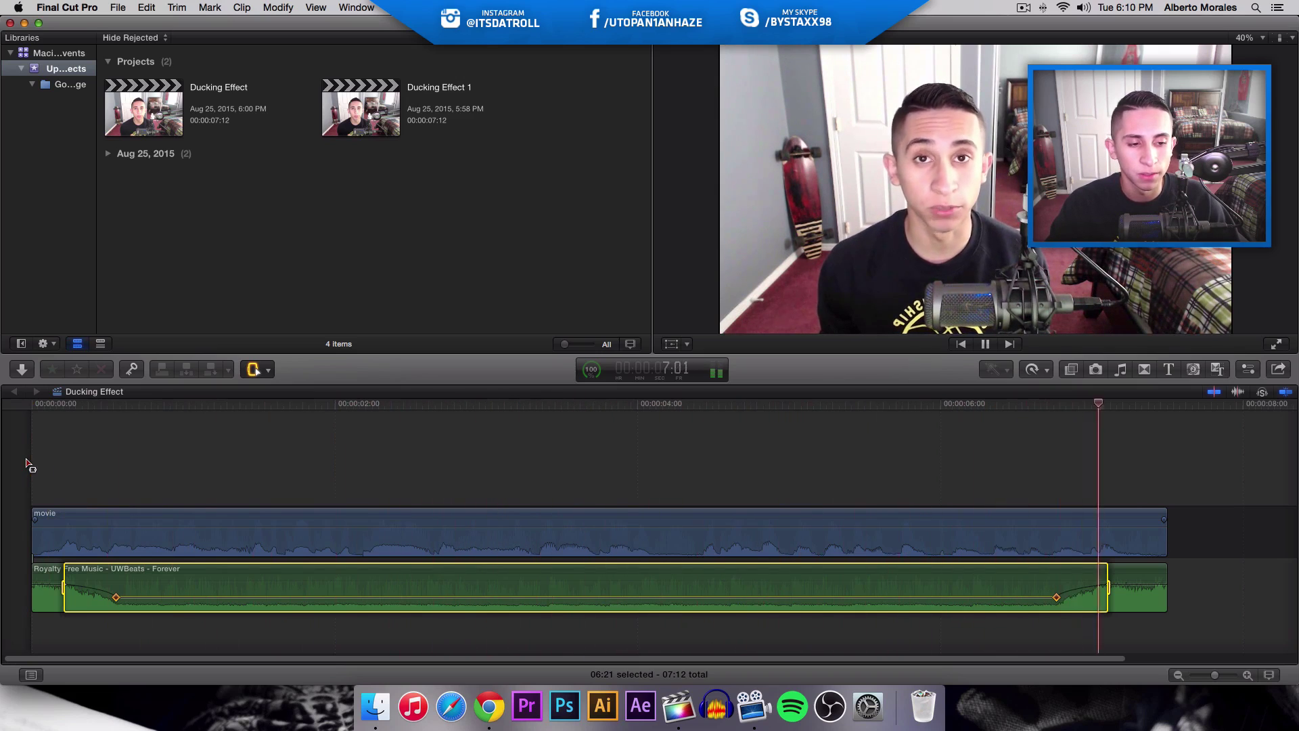
pyautogui.press('space')
pyautogui.click(18, 405)
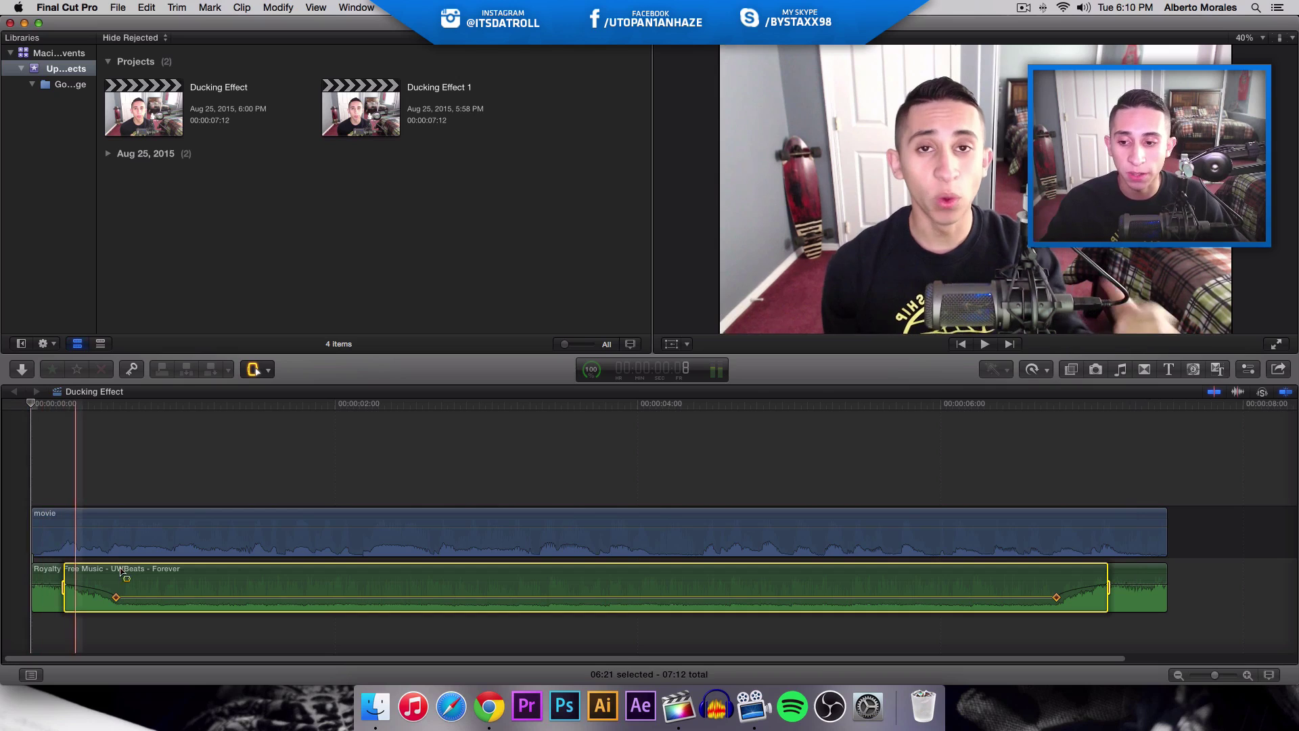
# Move the dip's first fade keyframe earlier and fade the music's end down to -55 dB
pyautogui.moveTo(119, 602)
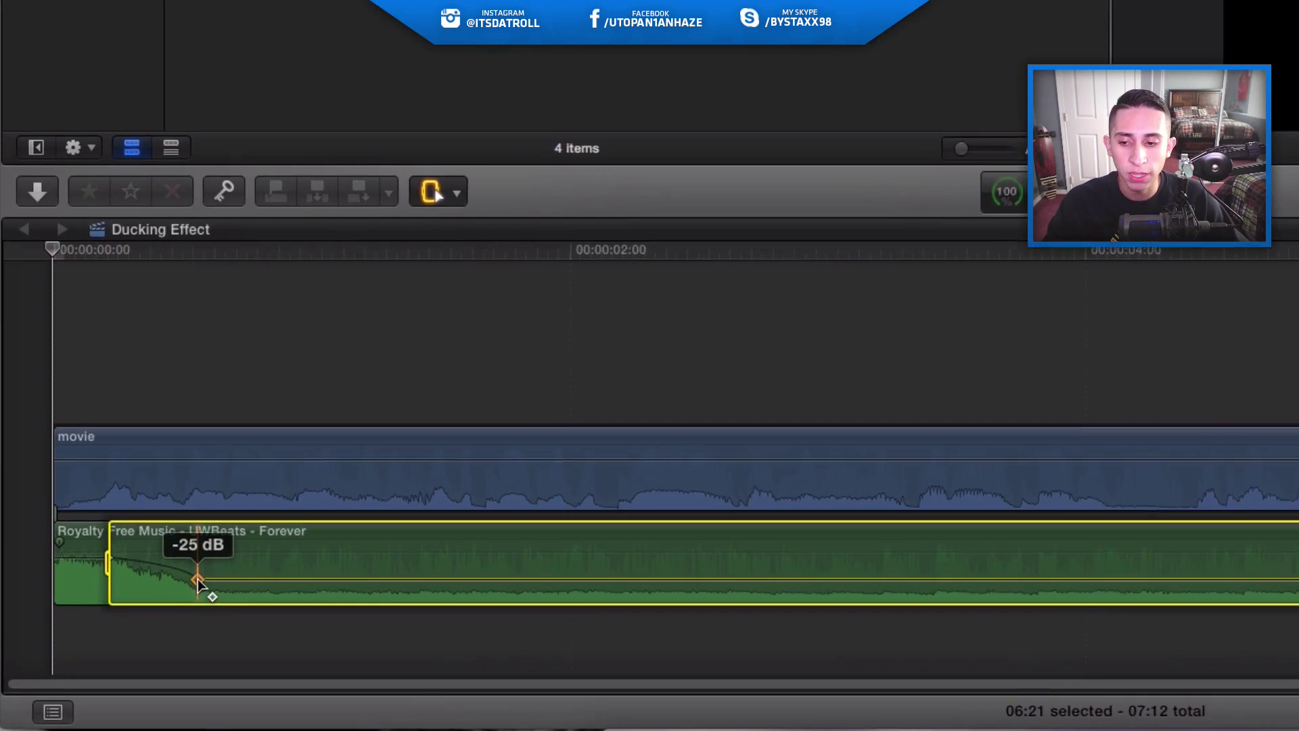
pyautogui.moveTo(117, 598); pyautogui.dragTo(131, 598)
pyautogui.moveTo(229, 579); pyautogui.dragTo(291, 578)
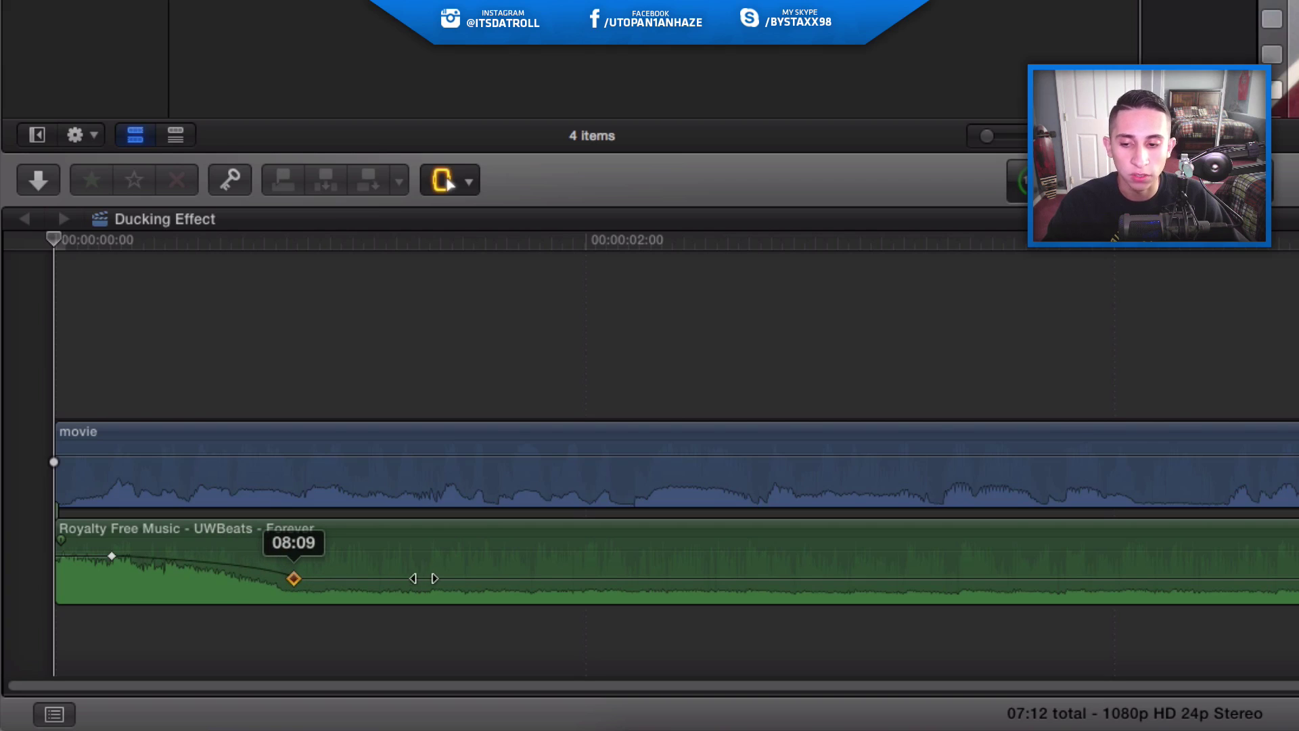
pyautogui.moveTo(387, 579); pyautogui.dragTo(205, 590)
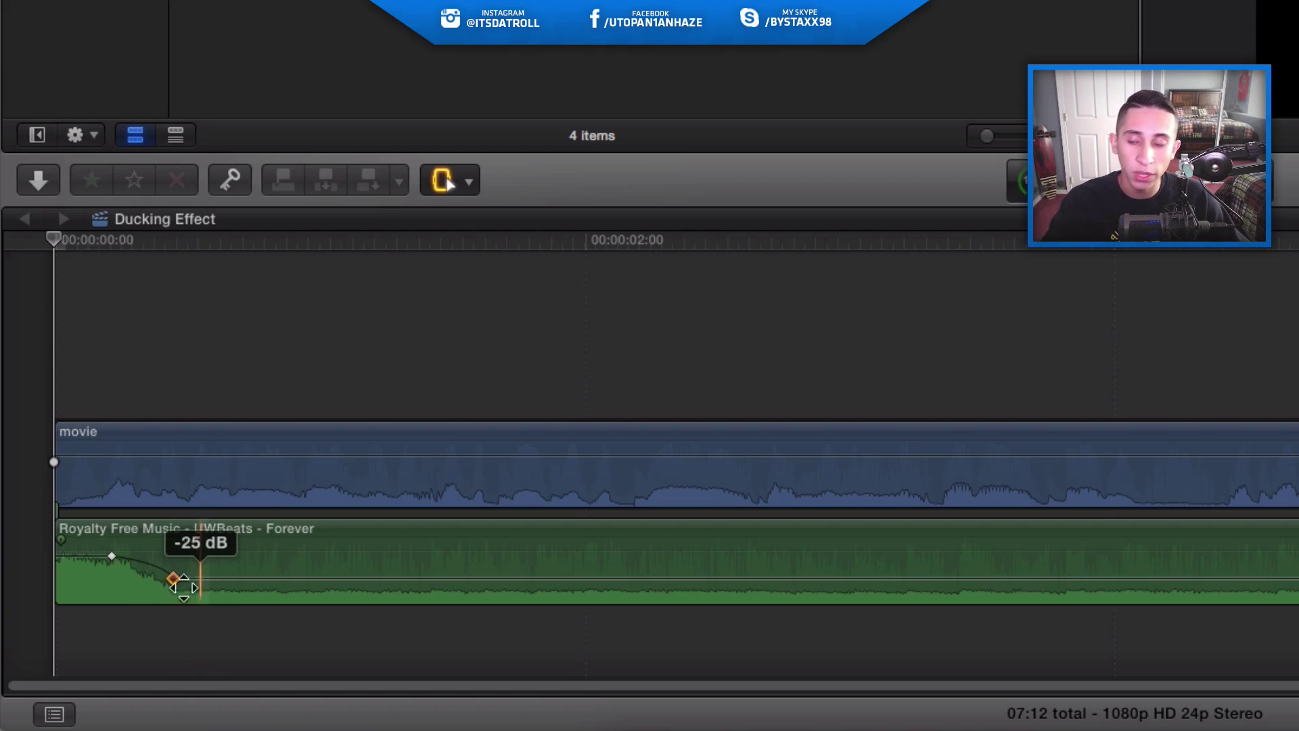
pyautogui.moveTo(174, 588); pyautogui.dragTo(250, 584)
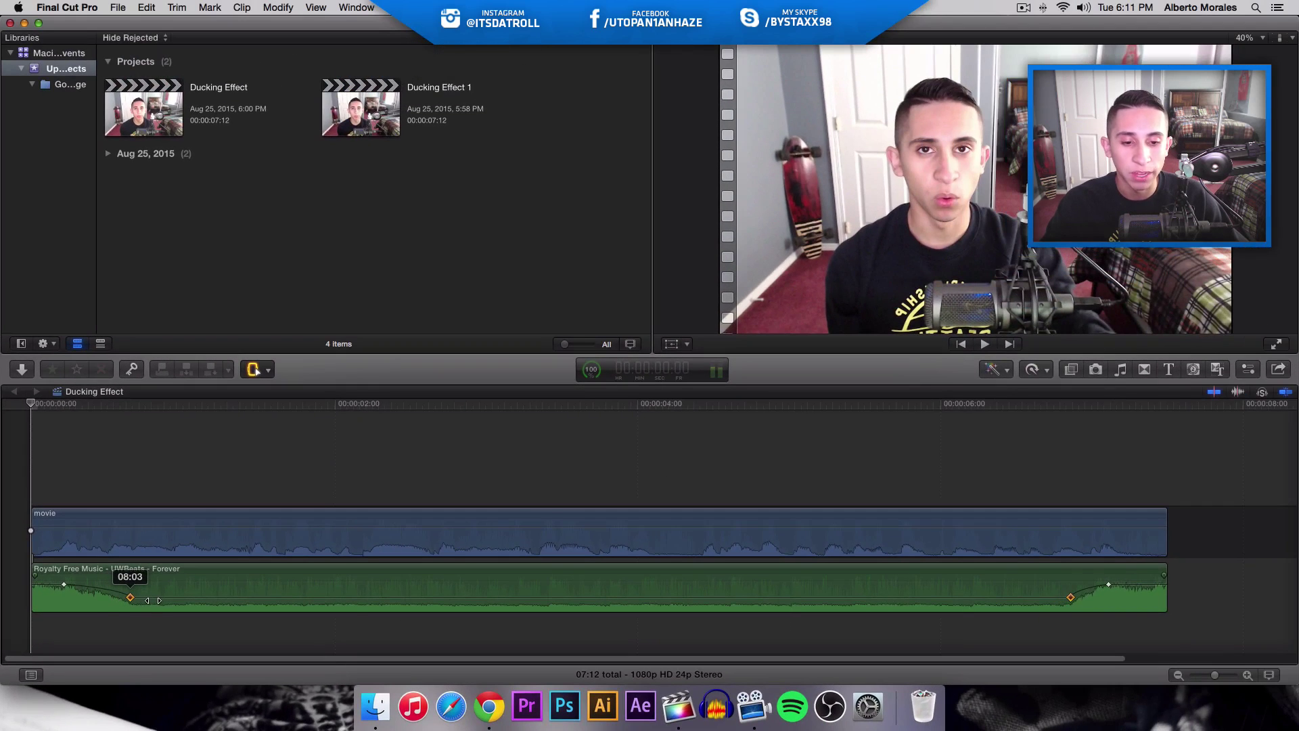
pyautogui.moveTo(153, 600); pyautogui.dragTo(161, 600)
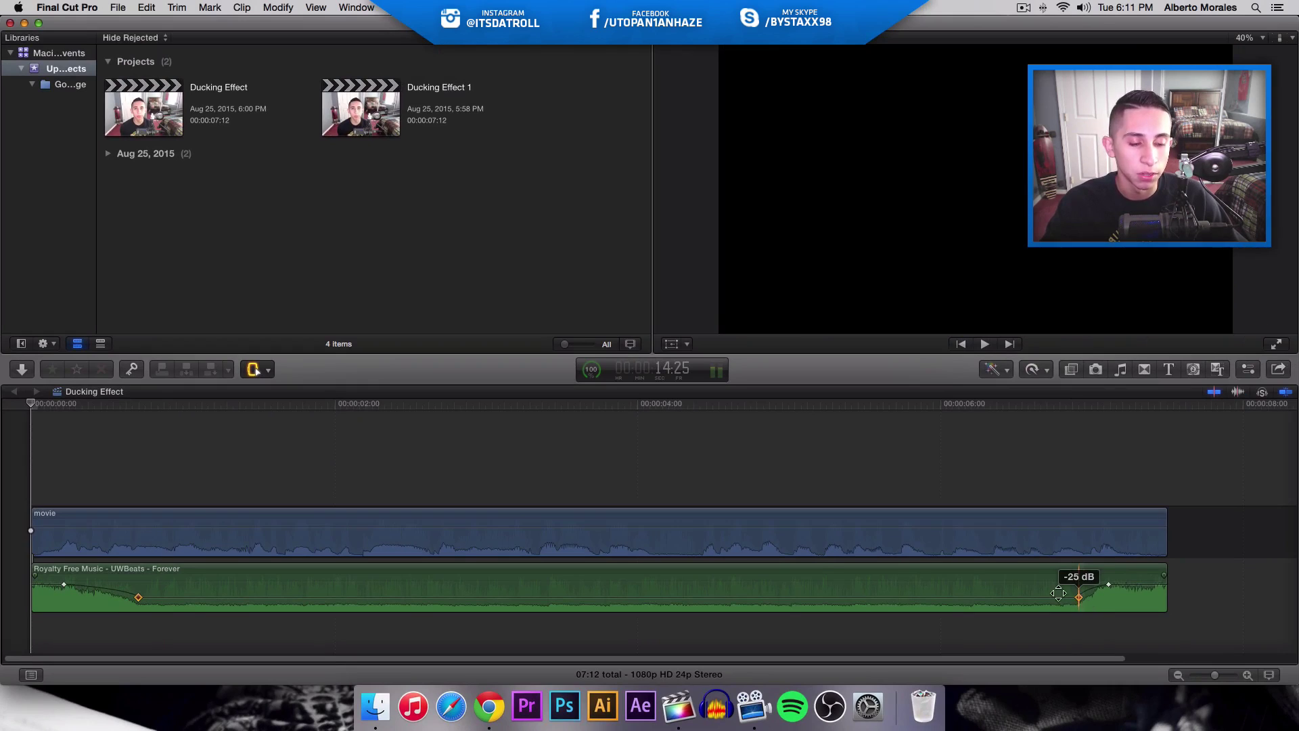
pyautogui.moveTo(138, 598)
pyautogui.moveTo(138, 598)
pyautogui.mouseDown()
pyautogui.moveTo(161, 596)
pyautogui.moveTo(116, 596)
pyautogui.mouseUp()
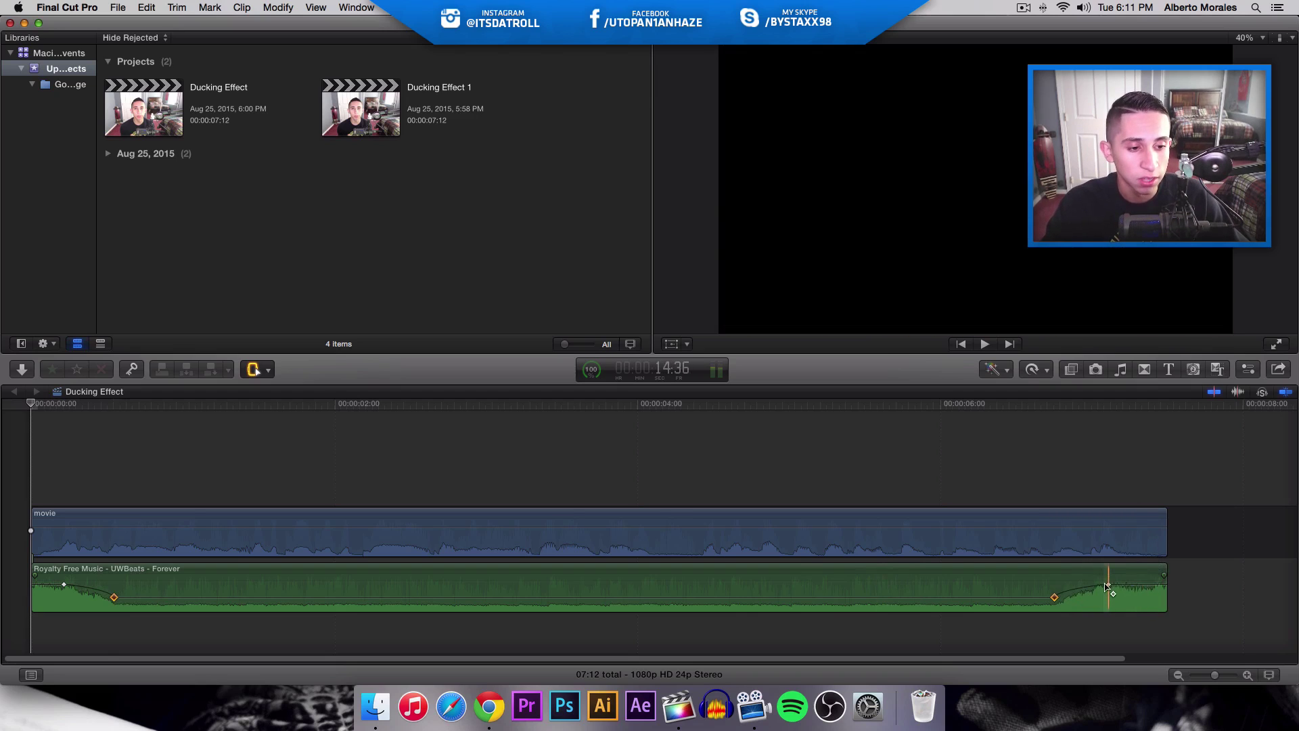
pyautogui.moveTo(1109, 586); pyautogui.dragTo(1110, 612)
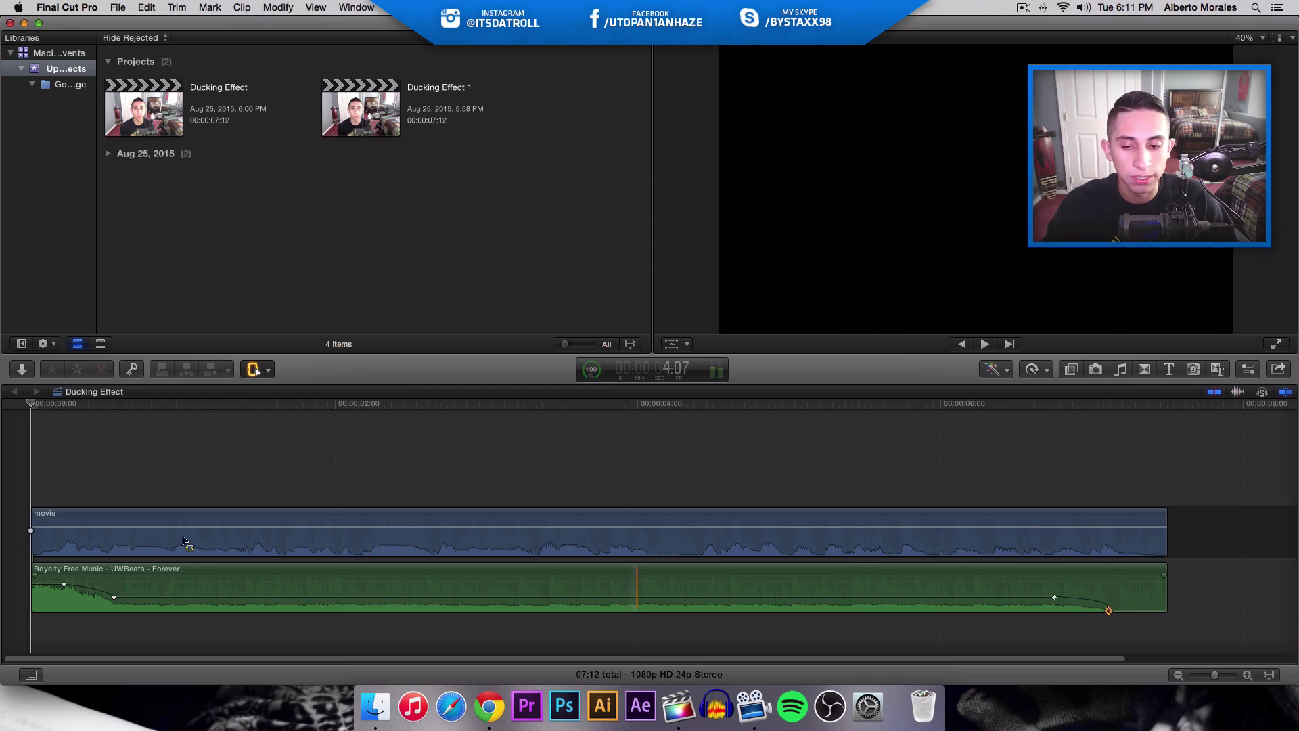
pyautogui.press('space')
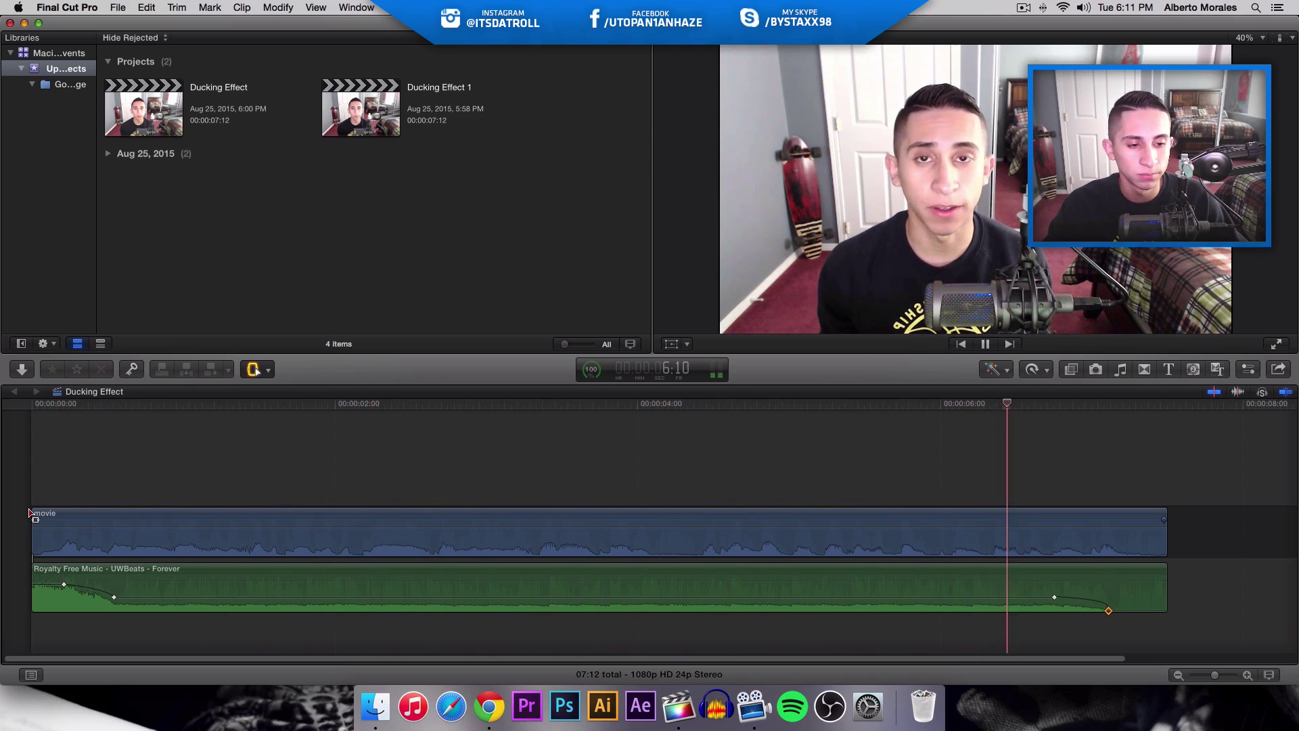
pyautogui.press('space')
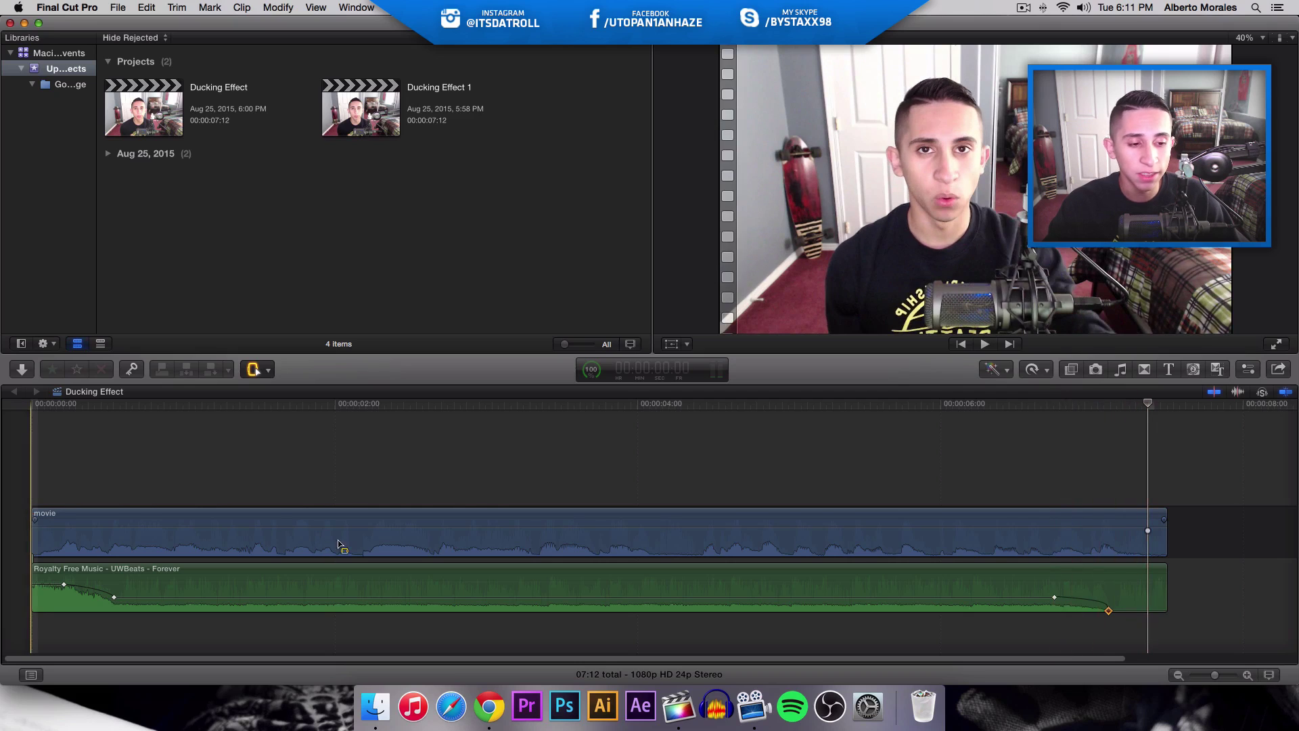
pyautogui.click(1024, 544)
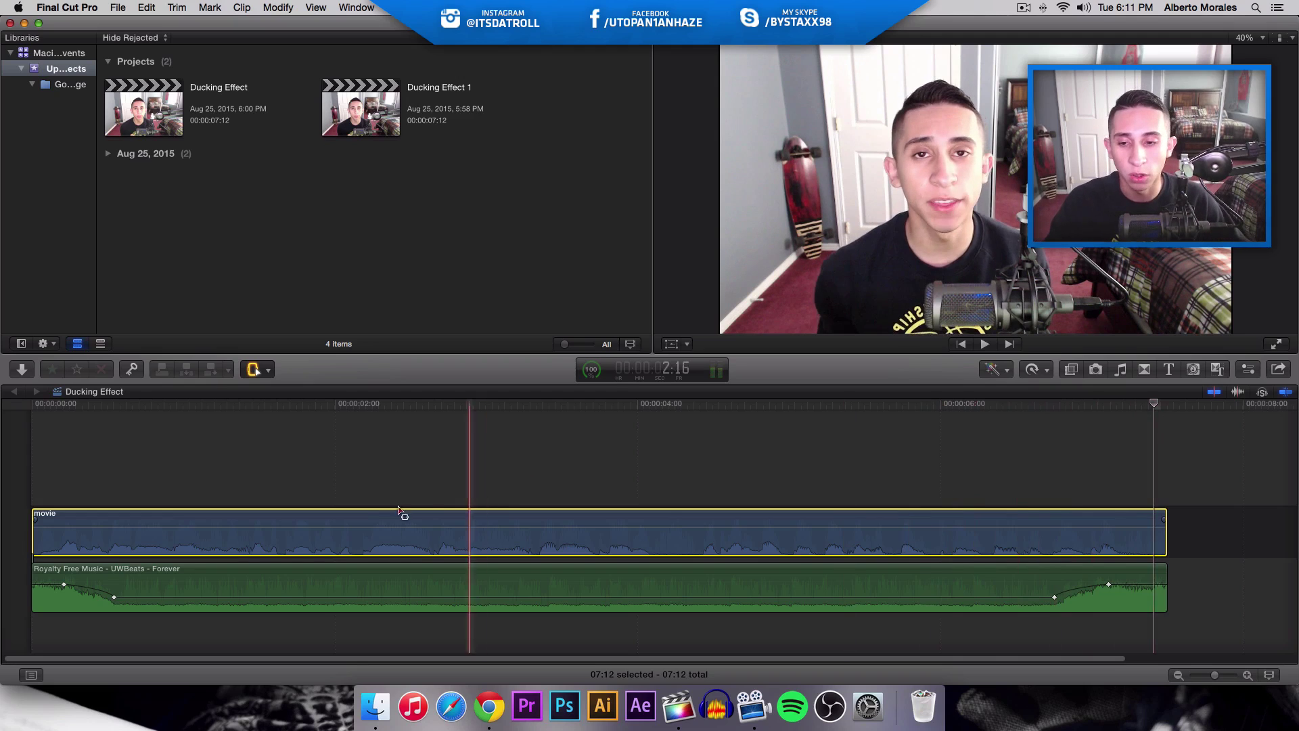
pyautogui.moveTo(236, 593)
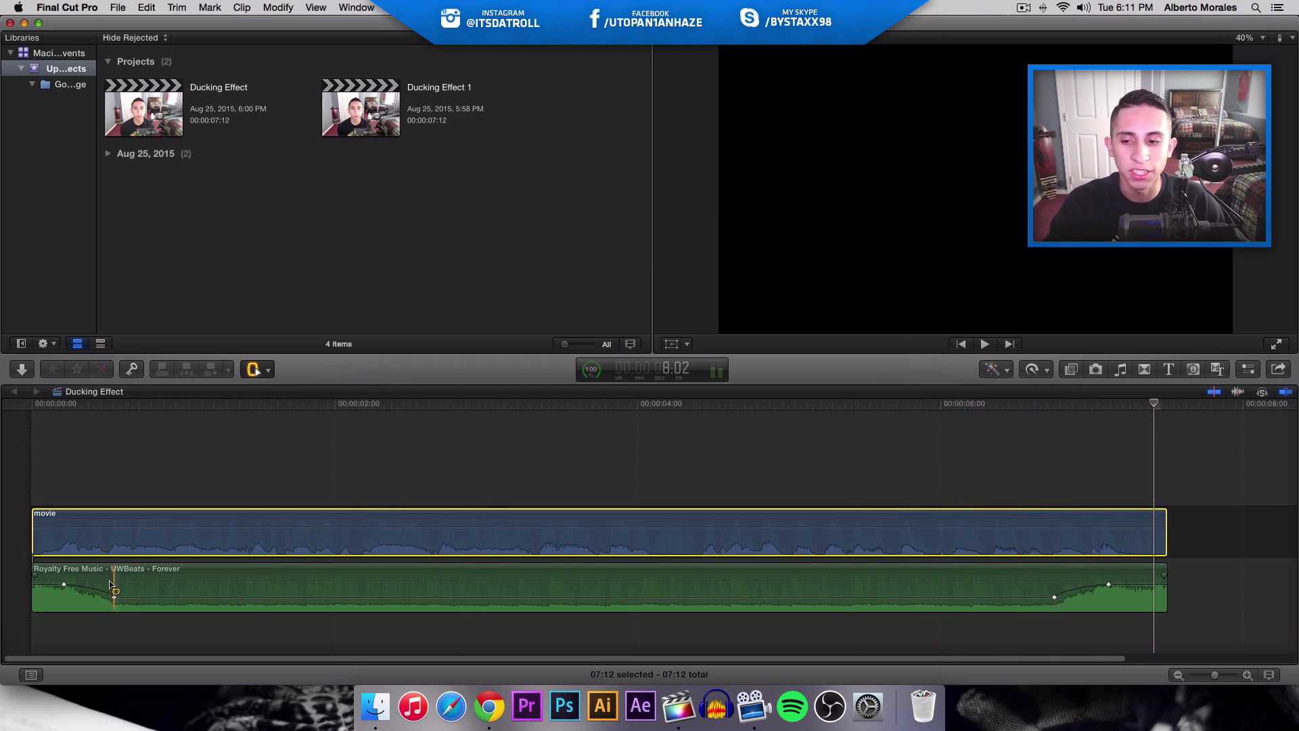